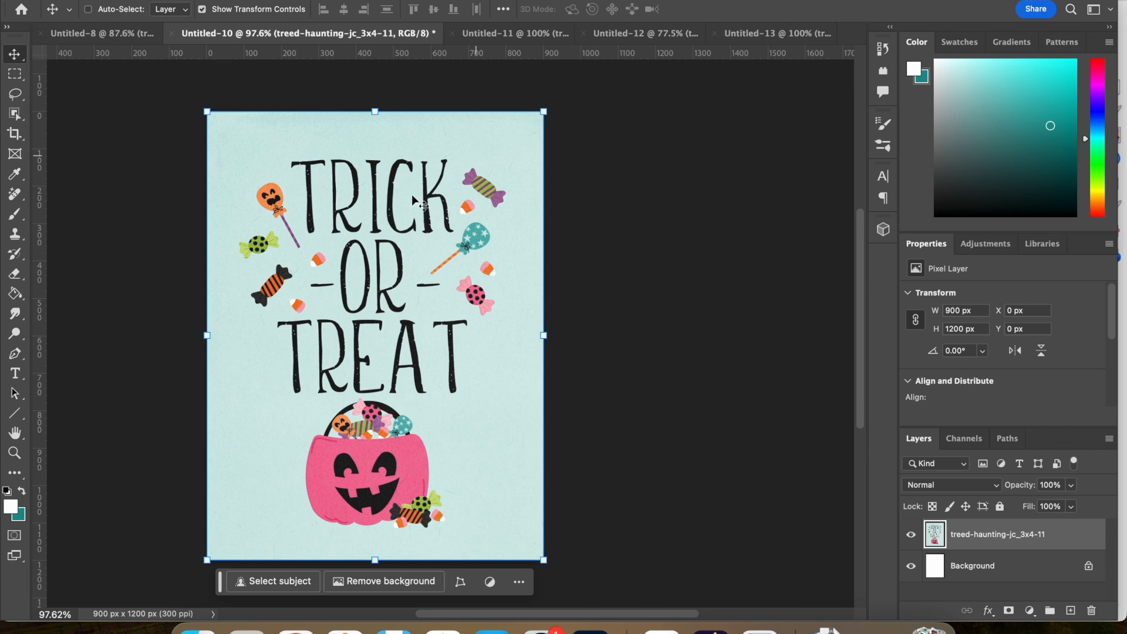
Sample the teal background of the Wickedly Cute card in Untitled-13 as the foreground color with the Eyedropper.
{"action": "left_click", "coordinate": [739, 35]}
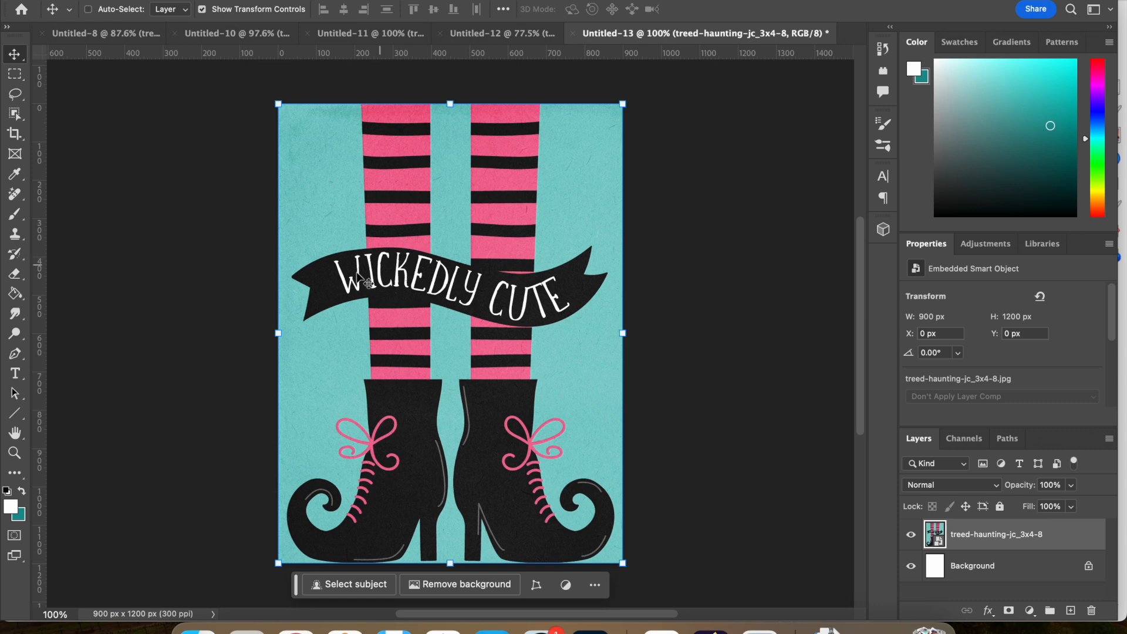
{"action": "left_click", "coordinate": [266, 34]}
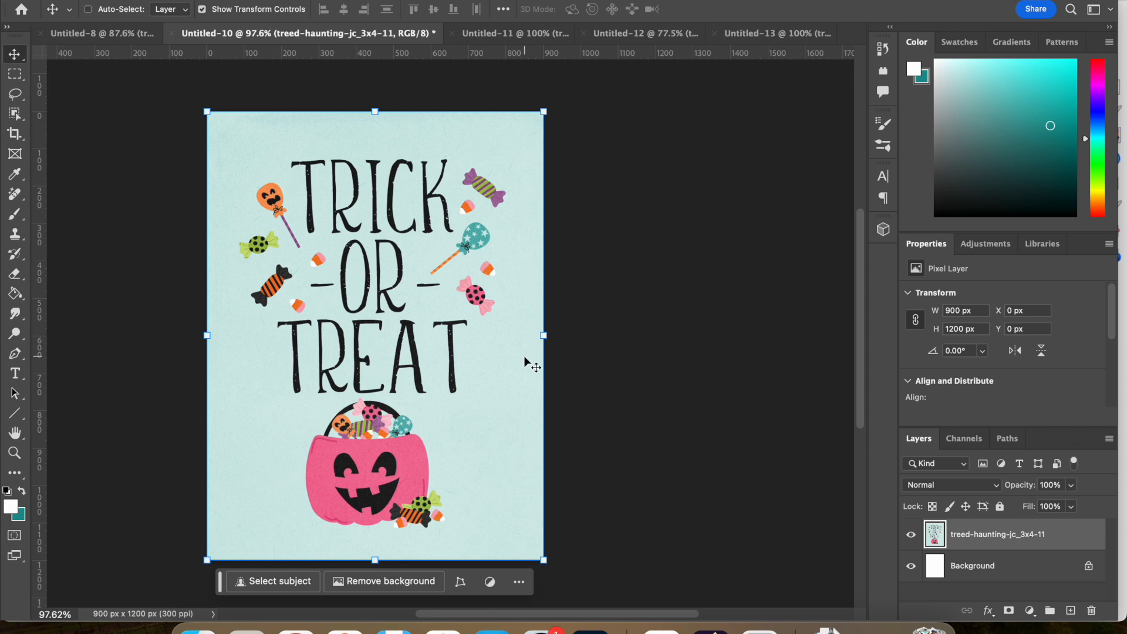
{"action": "left_click", "coordinate": [768, 34]}
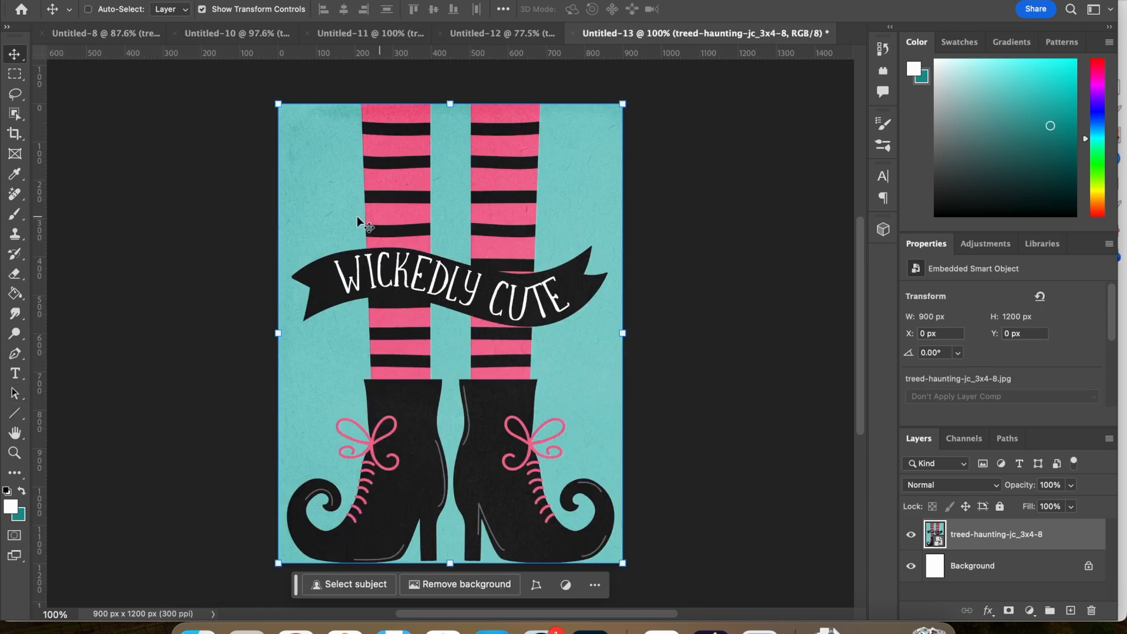
{"action": "left_click", "coordinate": [15, 175]}
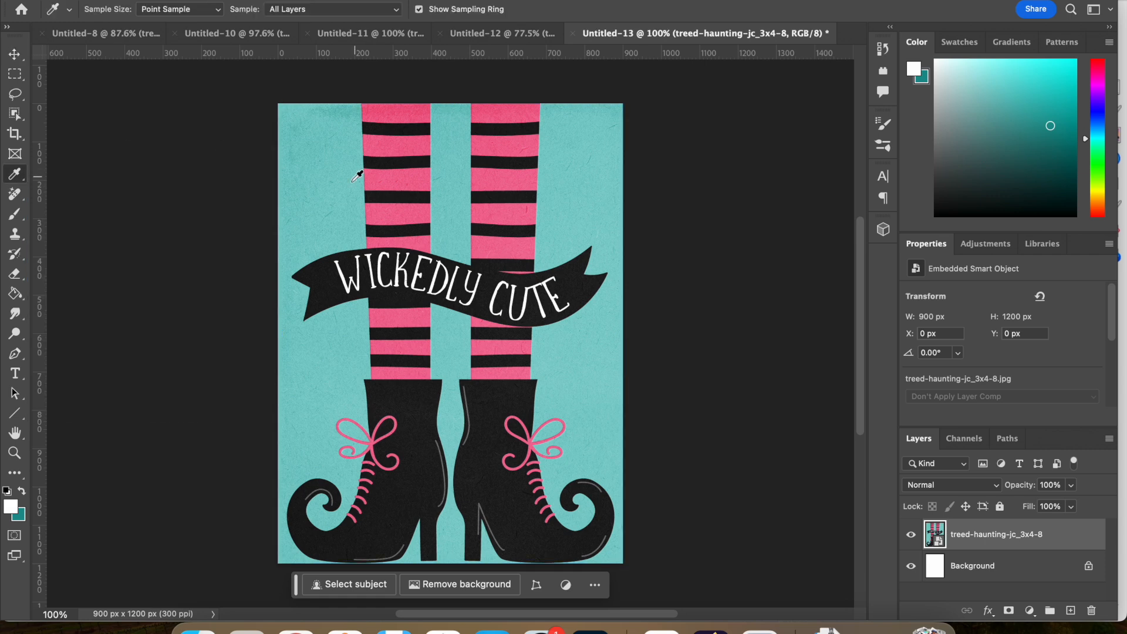
{"action": "left_click", "coordinate": [337, 195]}
{"action": "left_click", "coordinate": [337, 195]}
Fill the pale background of the Trick or Treat card in Untitled-10 with the sampled teal using the Paint Bucket.
{"action": "left_click", "coordinate": [264, 34]}
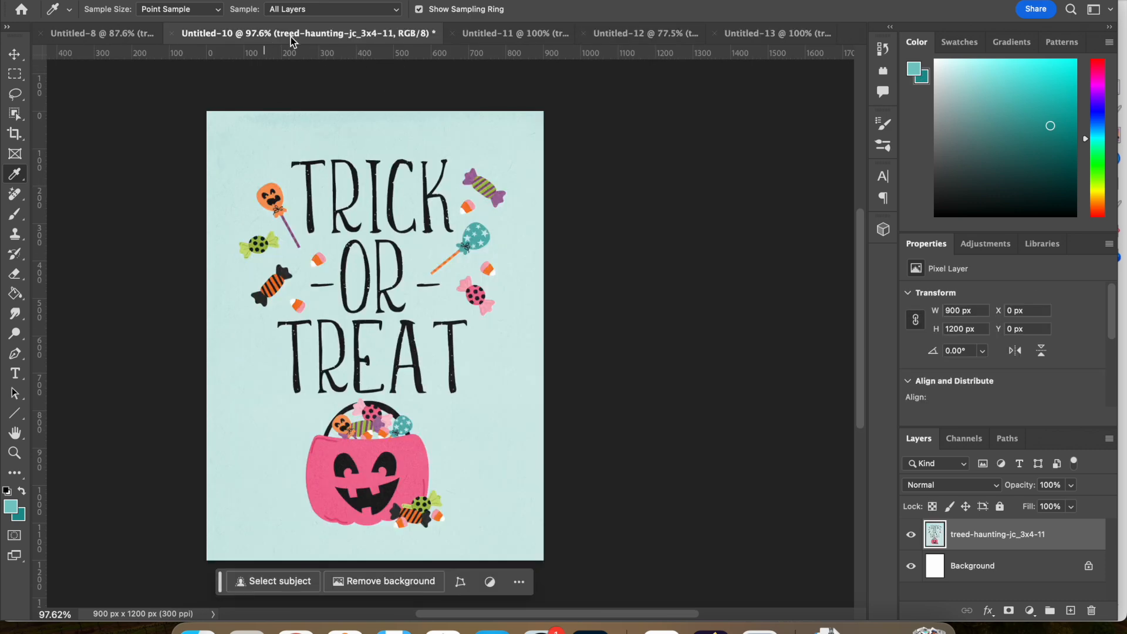
{"action": "left_click", "coordinate": [14, 295]}
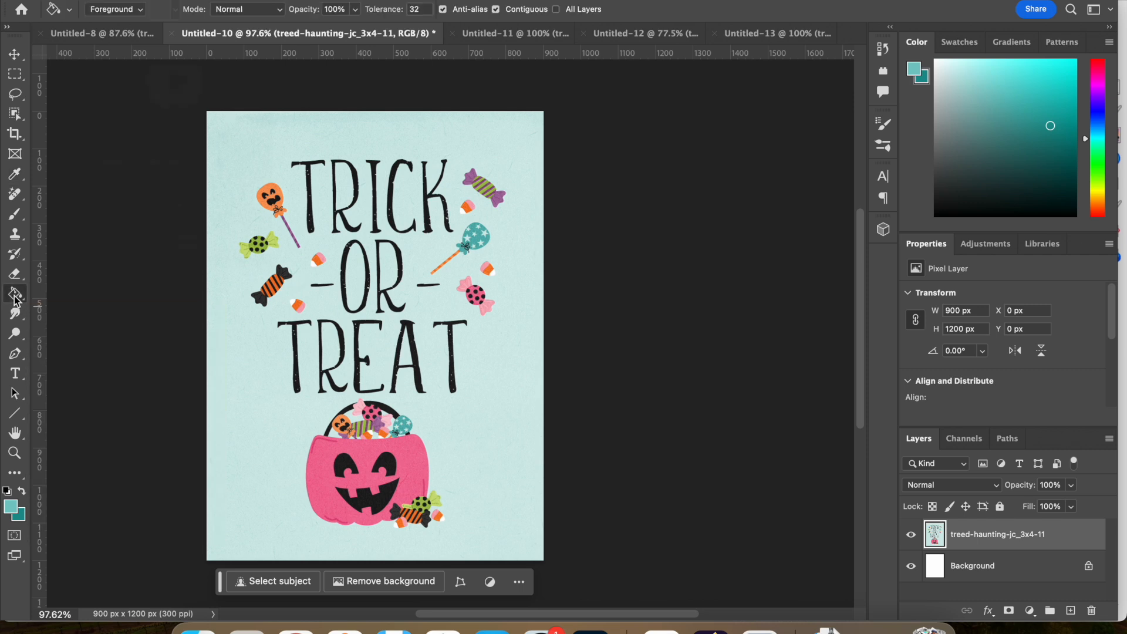
{"action": "left_click", "coordinate": [450, 409]}
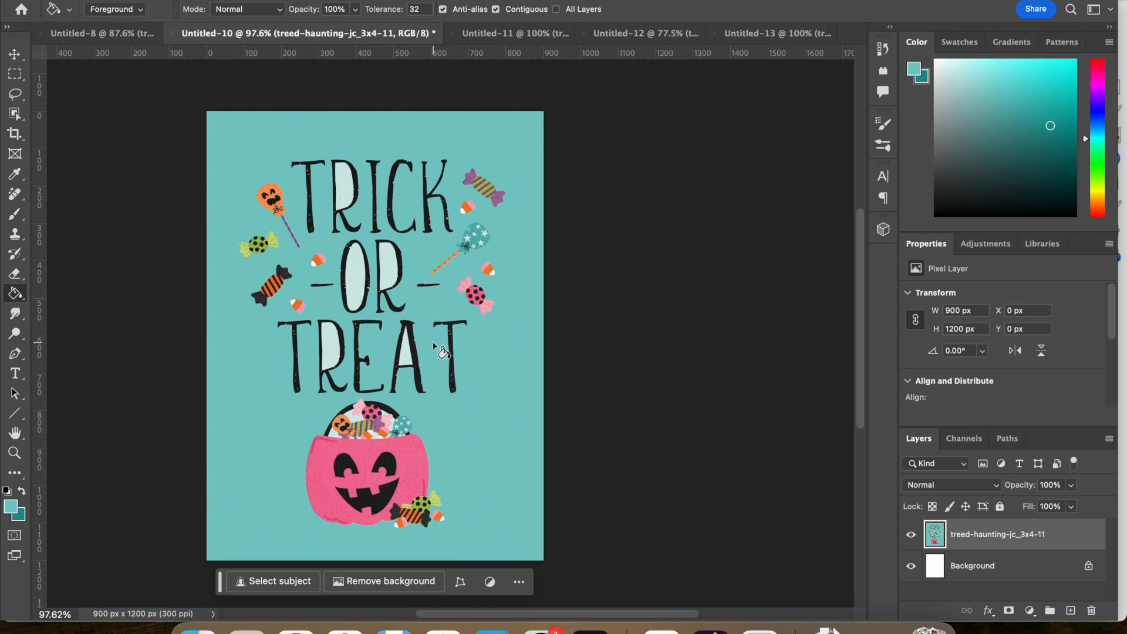
{"action": "right_click", "coordinate": [989, 536]}
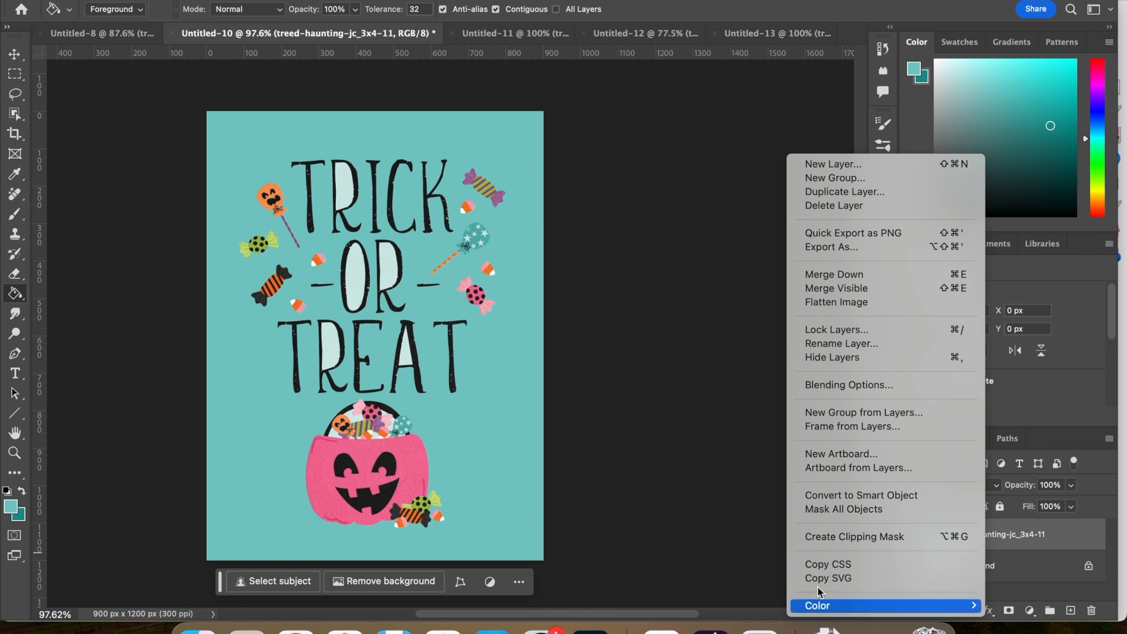
{"action": "left_click", "coordinate": [655, 253]}
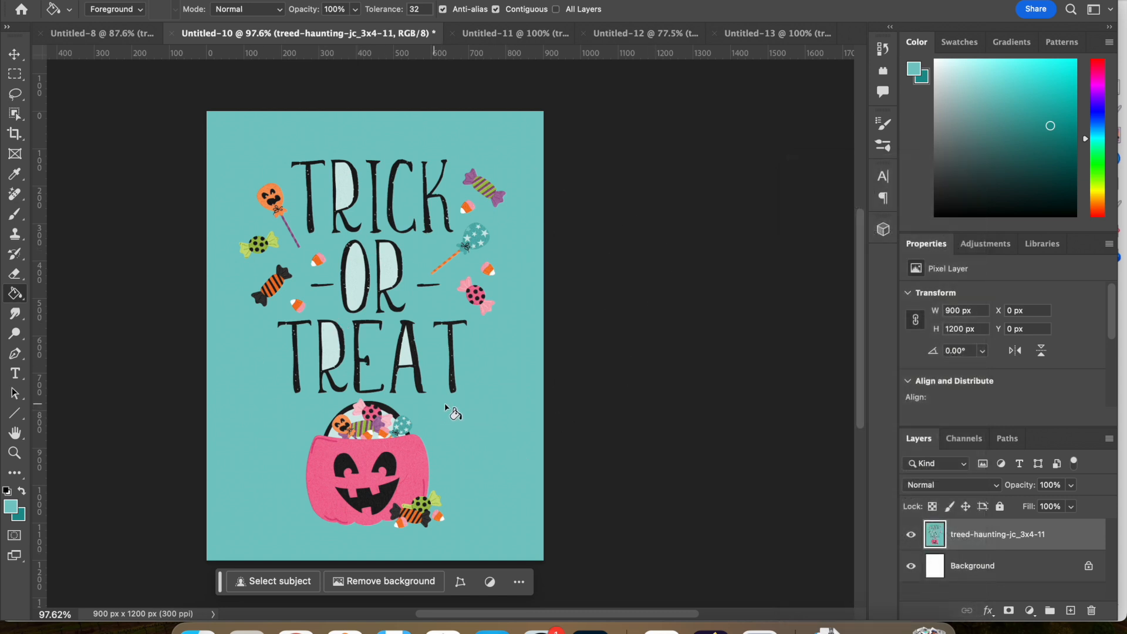
Fill the pale openings inside the R, O and A letters of the Trick or Treat title with the same teal.
{"action": "left_click", "coordinate": [352, 193]}
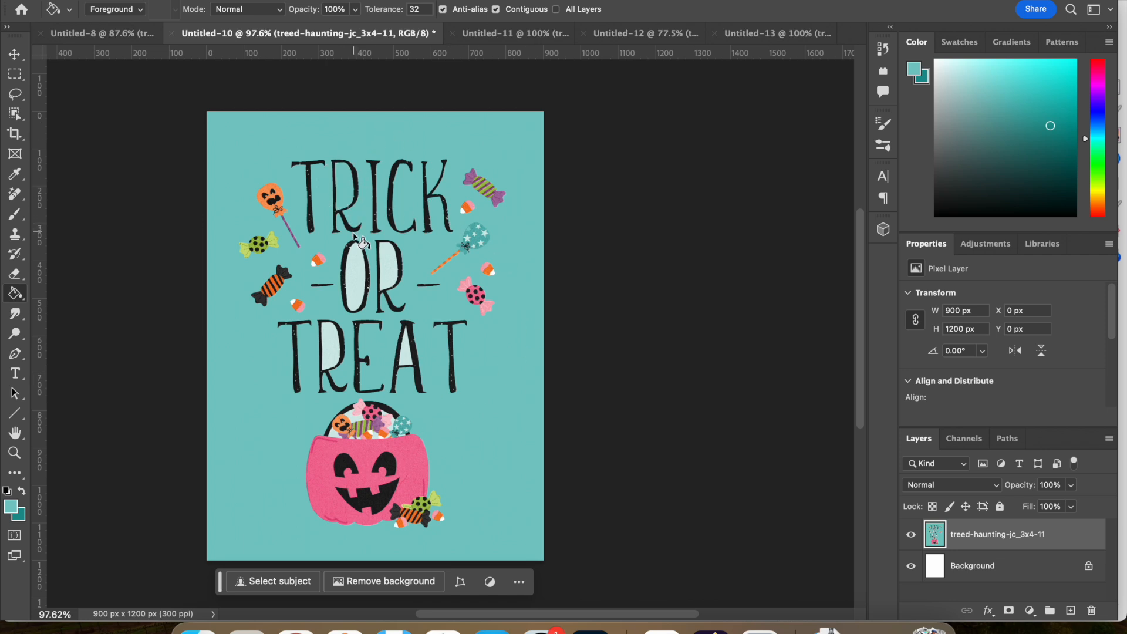
{"action": "left_click", "coordinate": [367, 265]}
{"action": "left_click", "coordinate": [394, 280]}
{"action": "left_click", "coordinate": [414, 356]}
{"action": "left_click", "coordinate": [330, 356]}
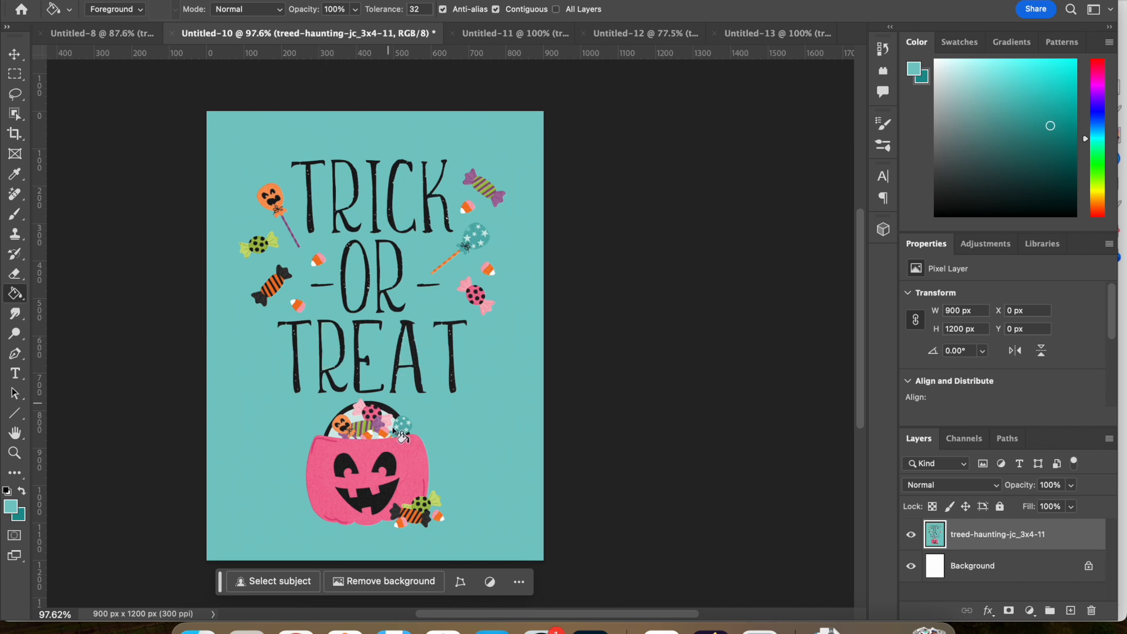
Fill the pale gaps between the candies under the pumpkin bucket's handle with the same teal.
{"action": "scroll", "coordinate": [365, 433], "scroll_direction": "up", "scroll_amount": 5}
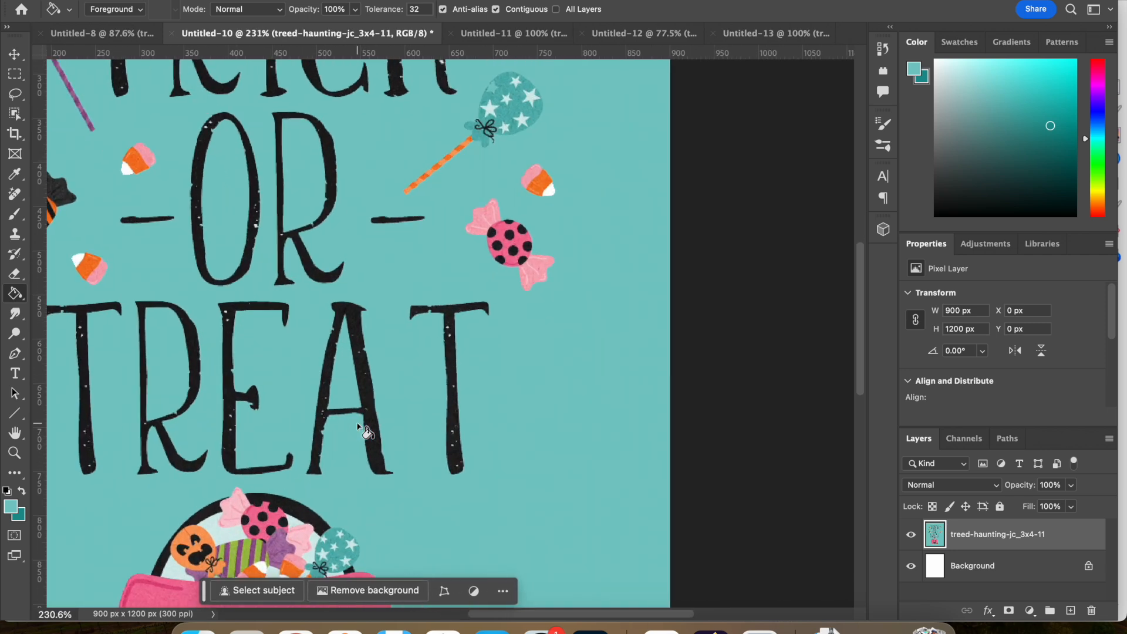
{"action": "scroll", "coordinate": [272, 473], "scroll_direction": "up", "scroll_amount": 4}
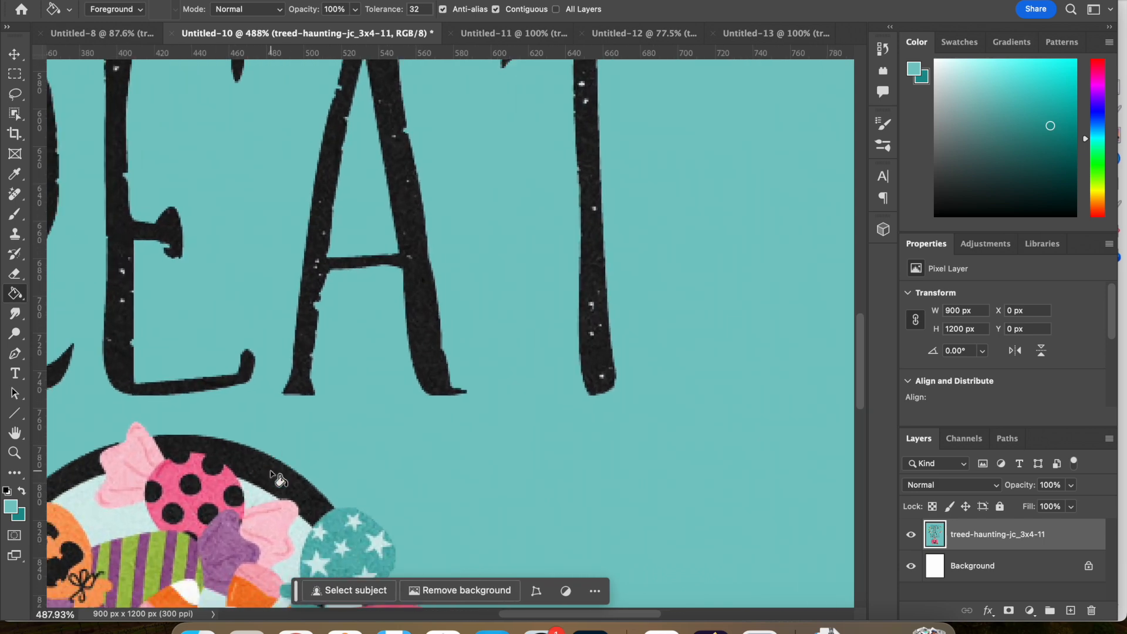
{"action": "left_click", "coordinate": [175, 404]}
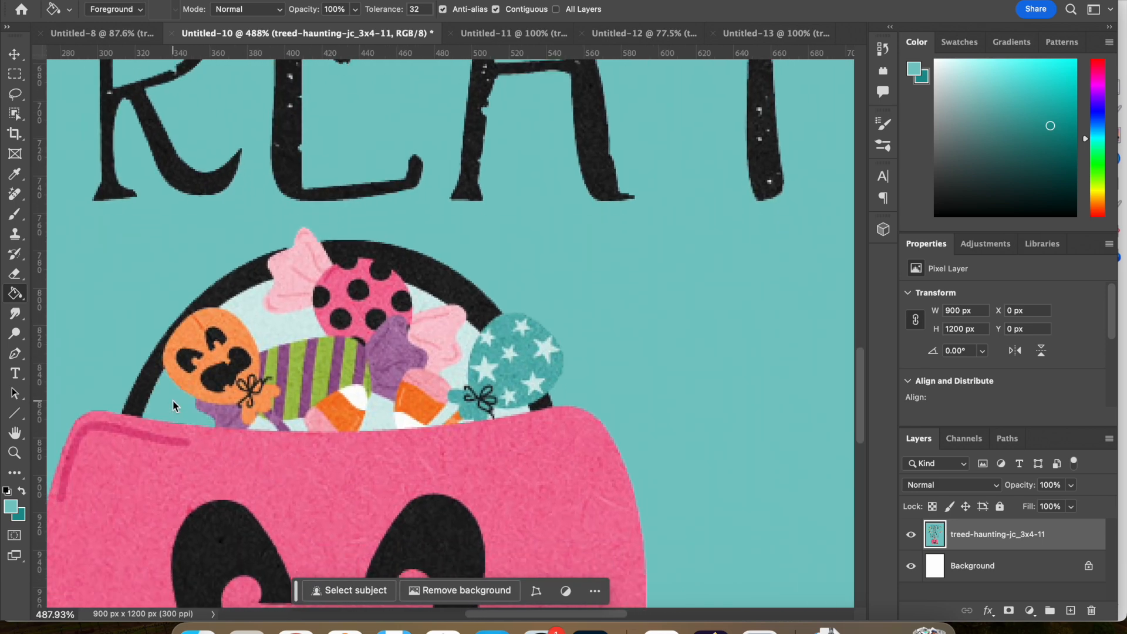
{"action": "left_click", "coordinate": [263, 328]}
{"action": "left_click", "coordinate": [418, 301]}
{"action": "left_click", "coordinate": [452, 377]}
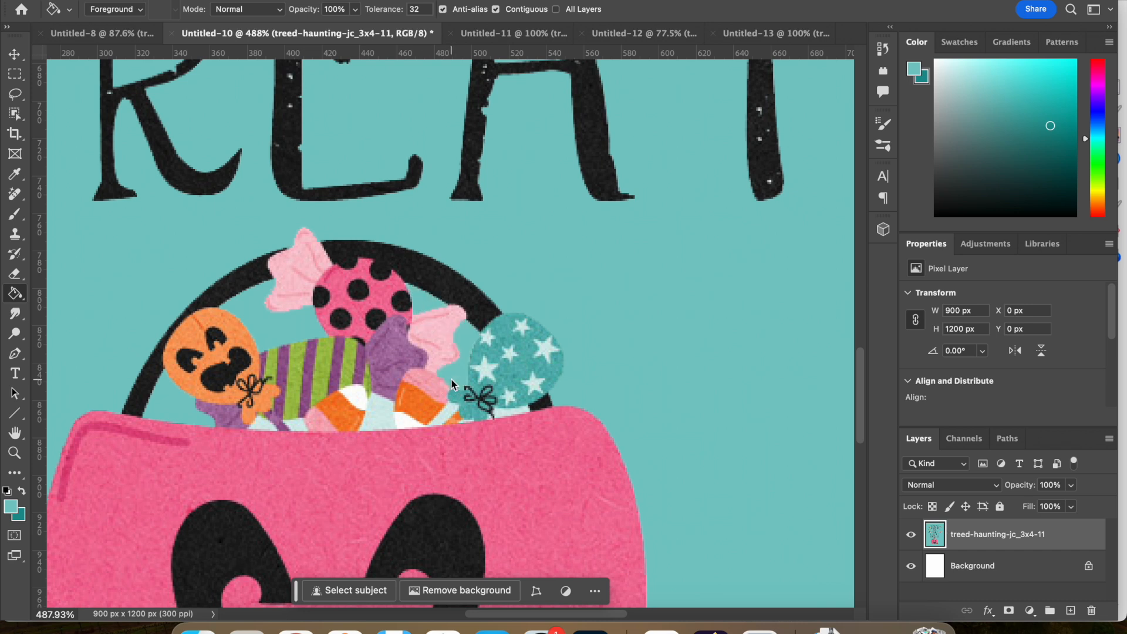
{"action": "left_click", "coordinate": [385, 418]}
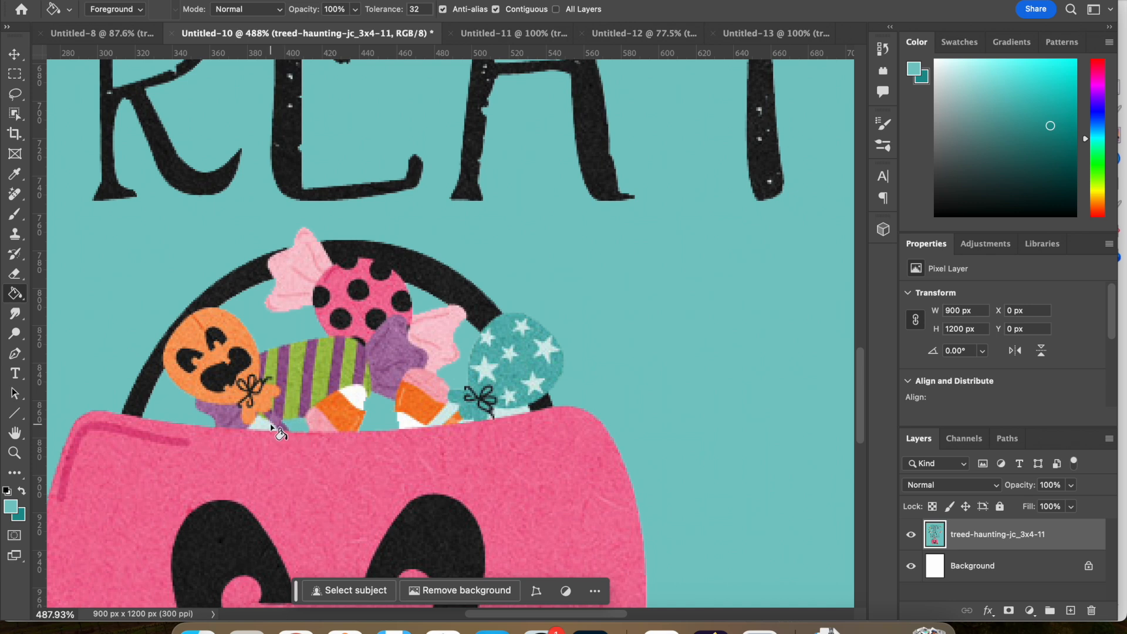
{"action": "left_click", "coordinate": [512, 412]}
{"action": "left_click", "coordinate": [262, 428]}
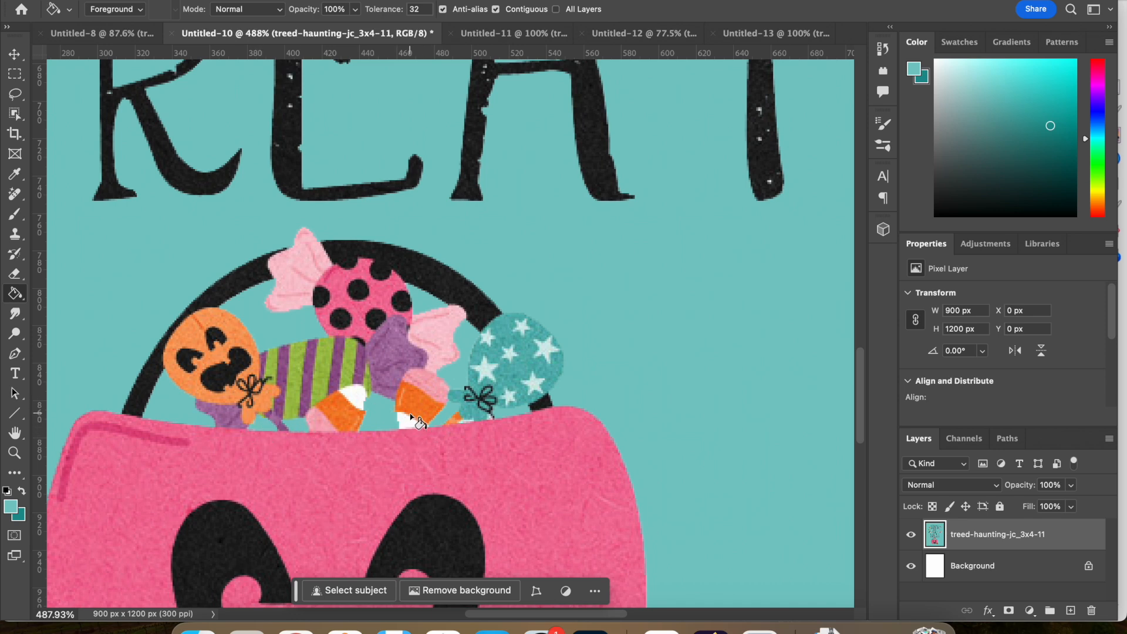
{"action": "scroll", "coordinate": [320, 401], "scroll_direction": "down", "scroll_amount": 5}
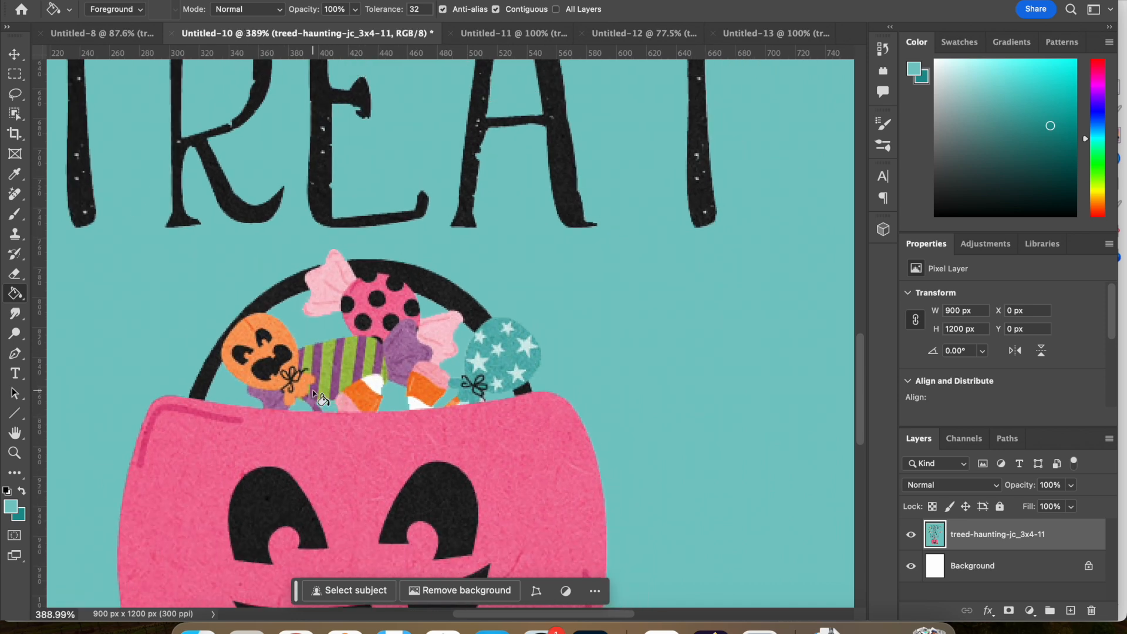
{"action": "scroll", "coordinate": [321, 403], "scroll_direction": "down", "scroll_amount": 4}
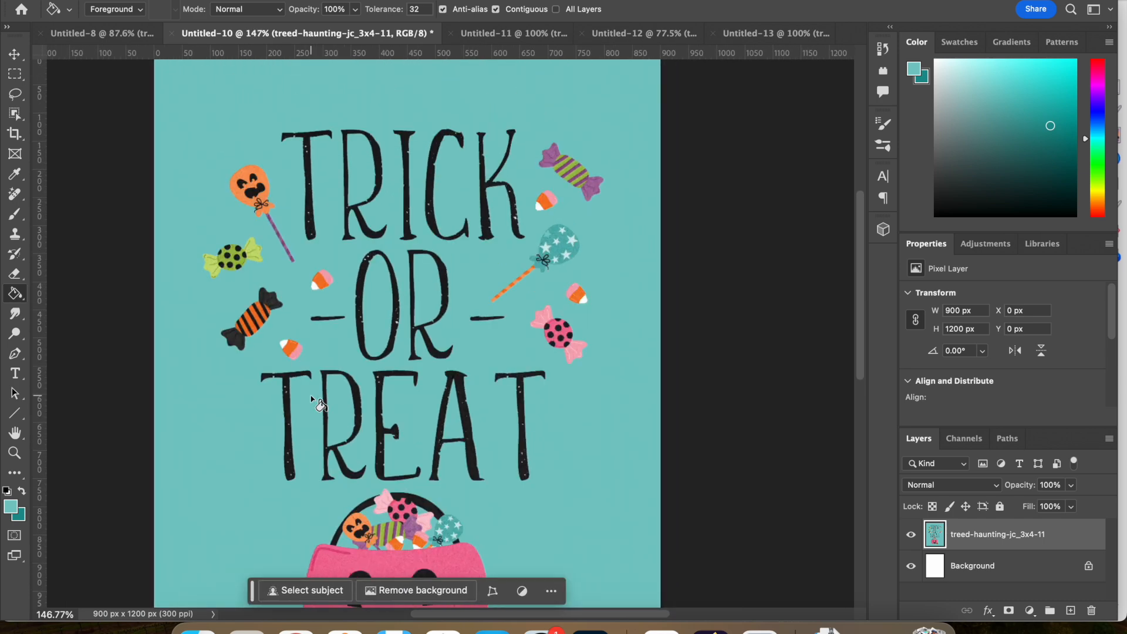
{"action": "scroll", "coordinate": [320, 404], "scroll_direction": "down", "scroll_amount": 3}
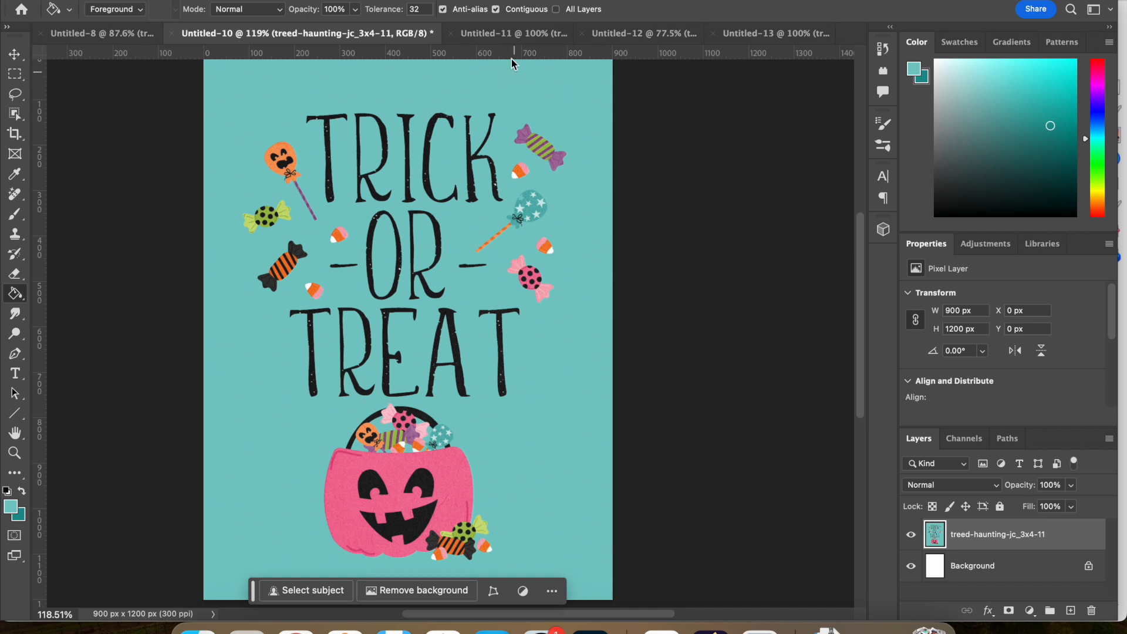
Start a Pen tool shape on the pumpkin card in Untitled-11, tracing just inside the white area's upper-left corner.
{"action": "left_click", "coordinate": [502, 38]}
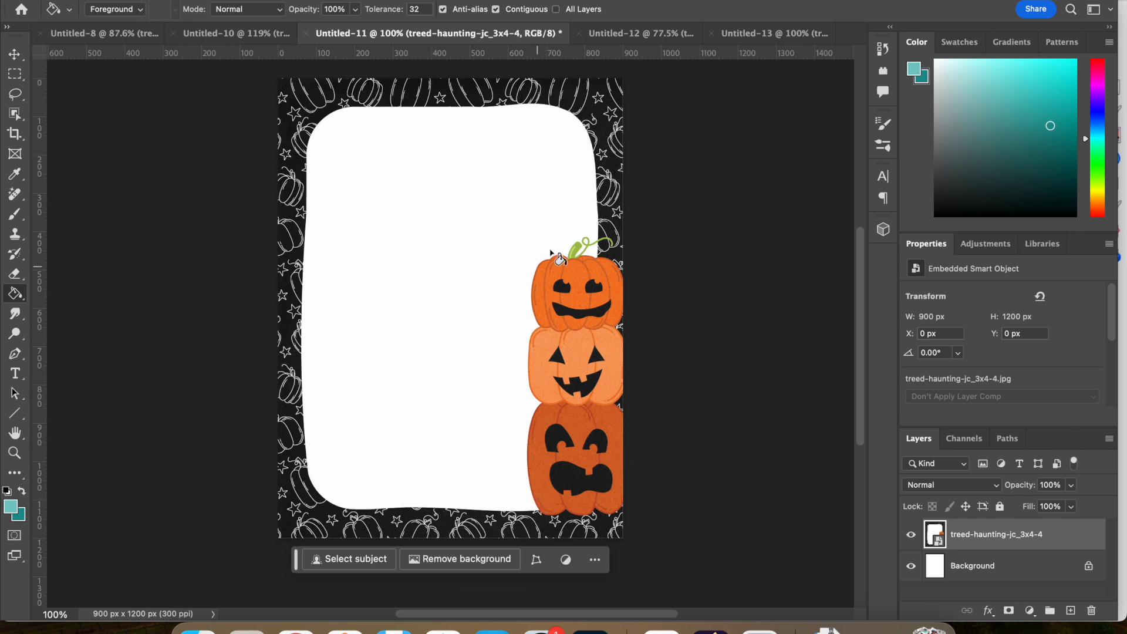
{"action": "left_click", "coordinate": [20, 360]}
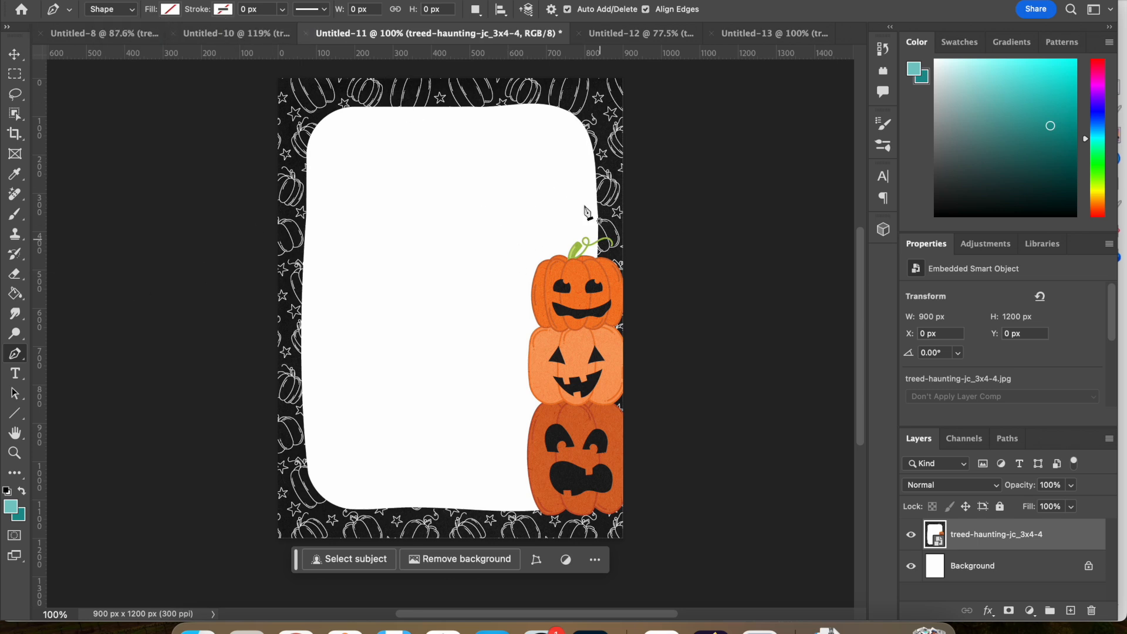
{"action": "left_click", "coordinate": [354, 112]}
{"action": "left_click", "coordinate": [335, 118]}
{"action": "left_click", "coordinate": [326, 122]}
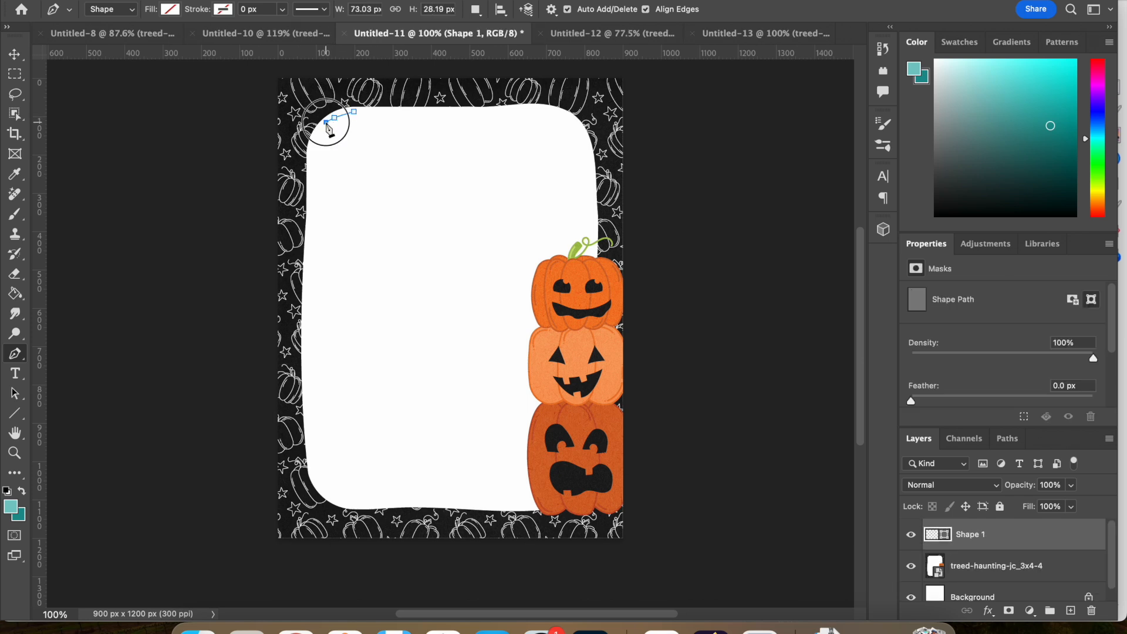
{"action": "left_click", "coordinate": [320, 131]}
{"action": "left_click", "coordinate": [314, 143]}
{"action": "left_click", "coordinate": [313, 153]}
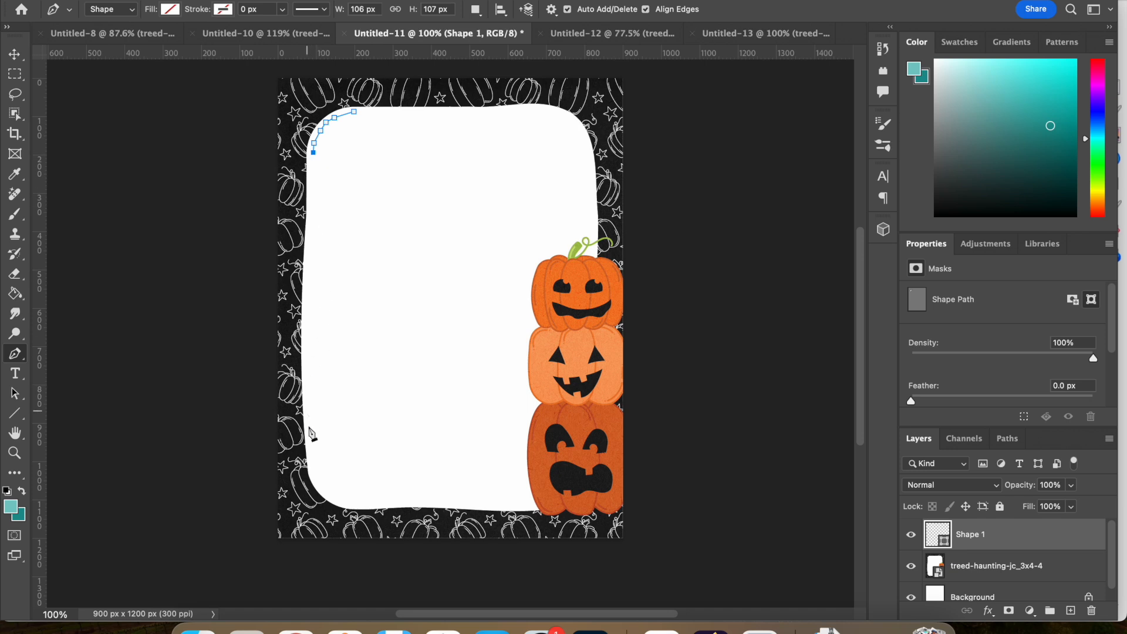
Continue the shape outline down the white area's left side, around the lower-left corner and along its lower edge to the pumpkin stack.
{"action": "left_click", "coordinate": [311, 471]}
{"action": "left_click", "coordinate": [316, 480]}
{"action": "left_click", "coordinate": [333, 495]}
{"action": "left_click", "coordinate": [343, 499]}
{"action": "left_click", "coordinate": [357, 505]}
{"action": "left_click", "coordinate": [373, 504]}
{"action": "left_click", "coordinate": [388, 504]}
{"action": "left_click", "coordinate": [530, 504]}
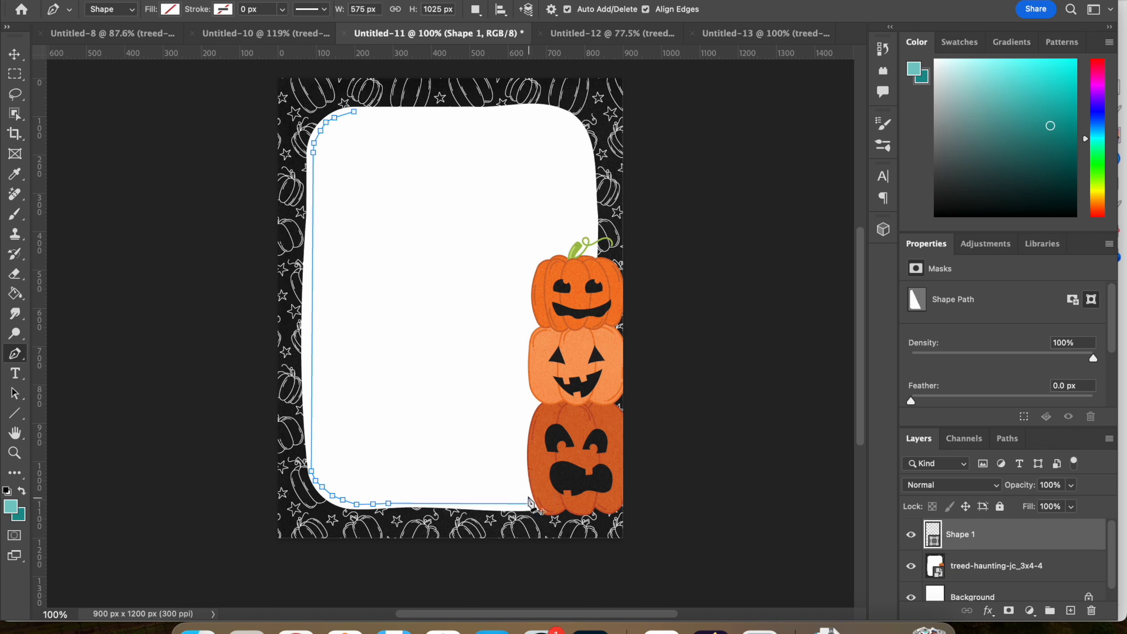
Trace the outline upward beside the bottom and middle pumpkins, following their curves up to the base of the top pumpkin.
{"action": "left_click", "coordinate": [528, 496]}
{"action": "left_click", "coordinate": [523, 459]}
{"action": "left_click", "coordinate": [522, 447]}
{"action": "left_click", "coordinate": [524, 430]}
{"action": "left_click", "coordinate": [526, 413]}
{"action": "left_click", "coordinate": [530, 403]}
{"action": "left_click", "coordinate": [525, 388]}
{"action": "left_click", "coordinate": [525, 376]}
{"action": "left_click", "coordinate": [524, 339]}
{"action": "left_click", "coordinate": [531, 327]}
{"action": "left_click", "coordinate": [528, 316]}
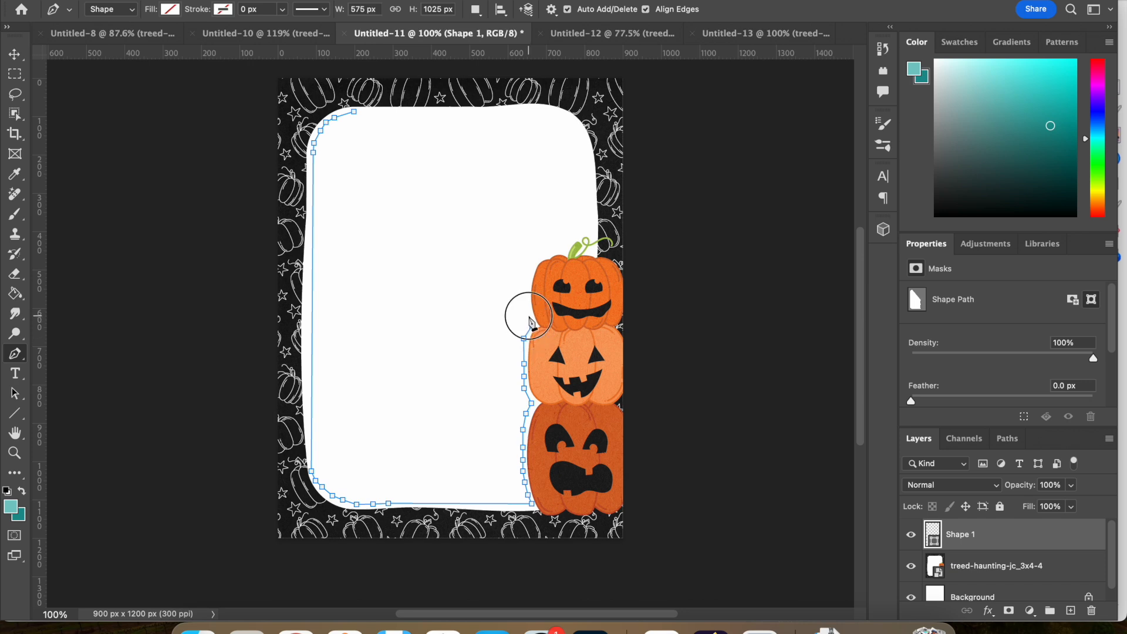
Trace the outline around the left side of the top pumpkin and over its green stem.
{"action": "left_click", "coordinate": [529, 293]}
{"action": "left_click", "coordinate": [527, 277]}
{"action": "left_click", "coordinate": [531, 261]}
{"action": "left_click", "coordinate": [538, 258]}
{"action": "left_click", "coordinate": [549, 251]}
{"action": "left_click", "coordinate": [564, 248]}
{"action": "left_click", "coordinate": [574, 236]}
{"action": "left_click", "coordinate": [584, 230]}
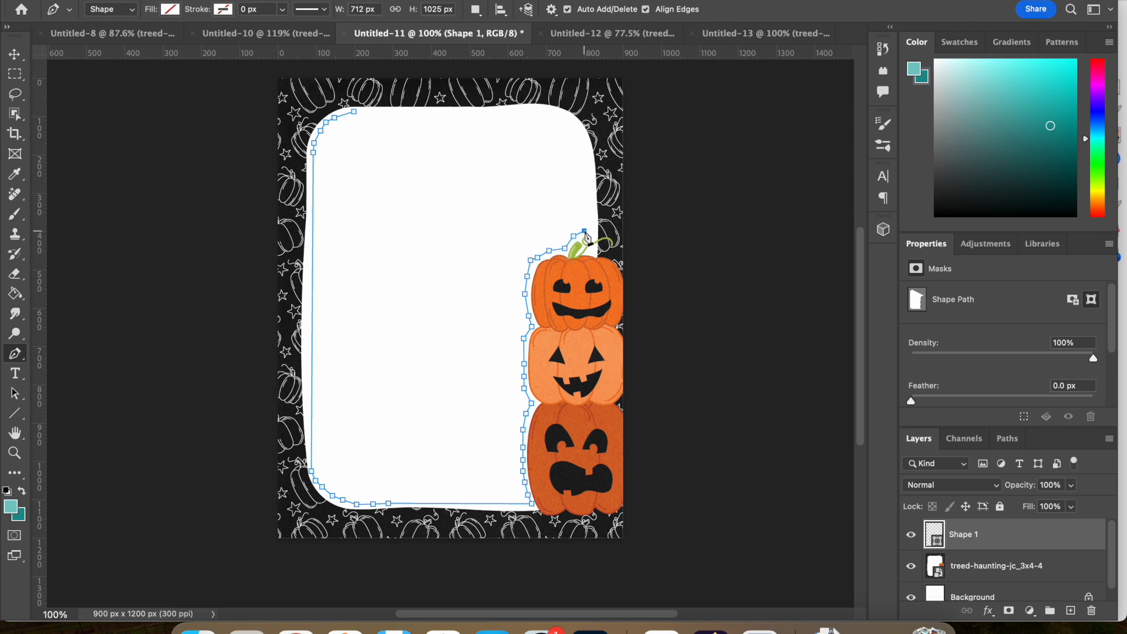
Trace the white area's right side and upper-right corner, and close the path at its starting point as a shape about 731 by 1032 px.
{"action": "left_click", "coordinate": [592, 226]}
{"action": "left_click", "coordinate": [585, 142]}
{"action": "left_click", "coordinate": [563, 114]}
{"action": "left_click", "coordinate": [541, 109]}
{"action": "left_click", "coordinate": [511, 109]}
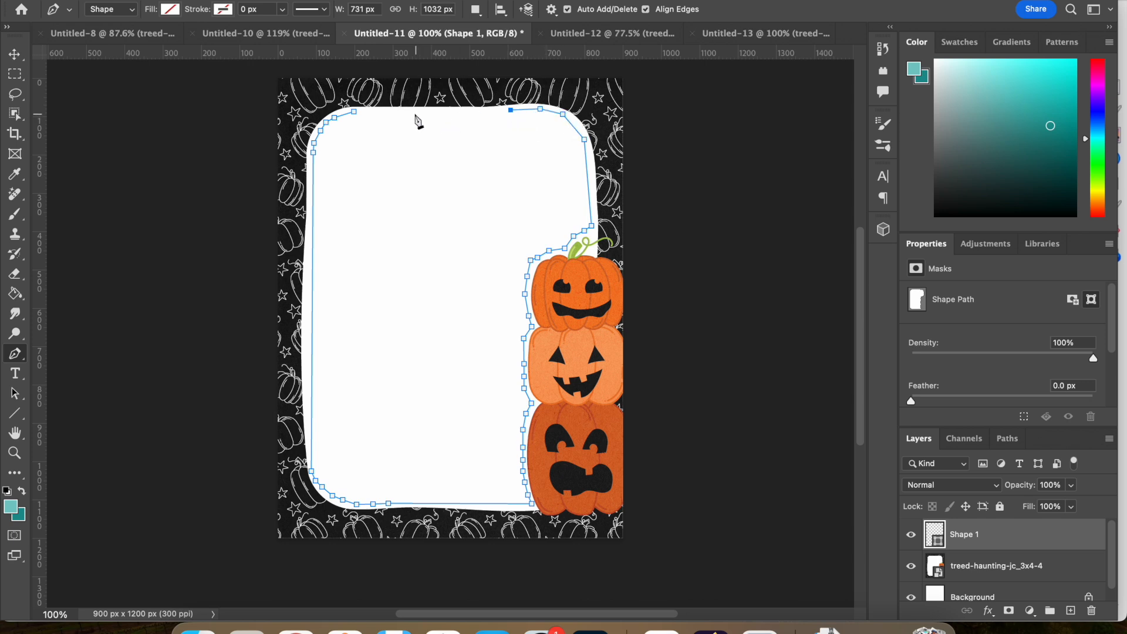
{"action": "left_click", "coordinate": [355, 114]}
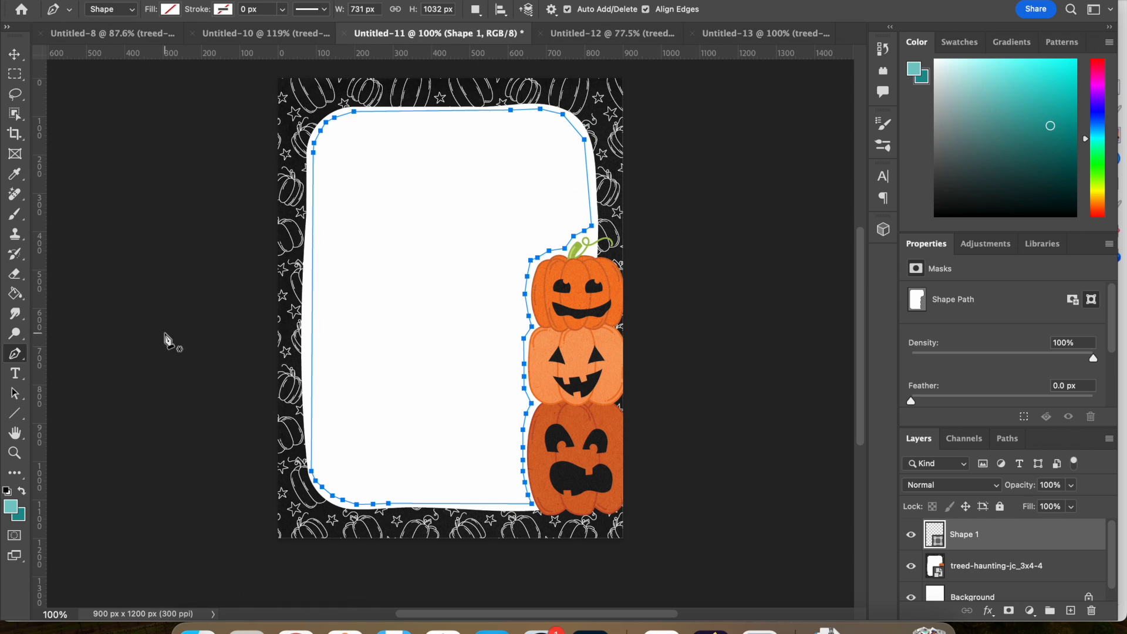
With the Type tool ready, select the entire first paragraph in the Untitled 2 text document and return to Photoshop.
{"action": "left_click", "coordinate": [16, 374]}
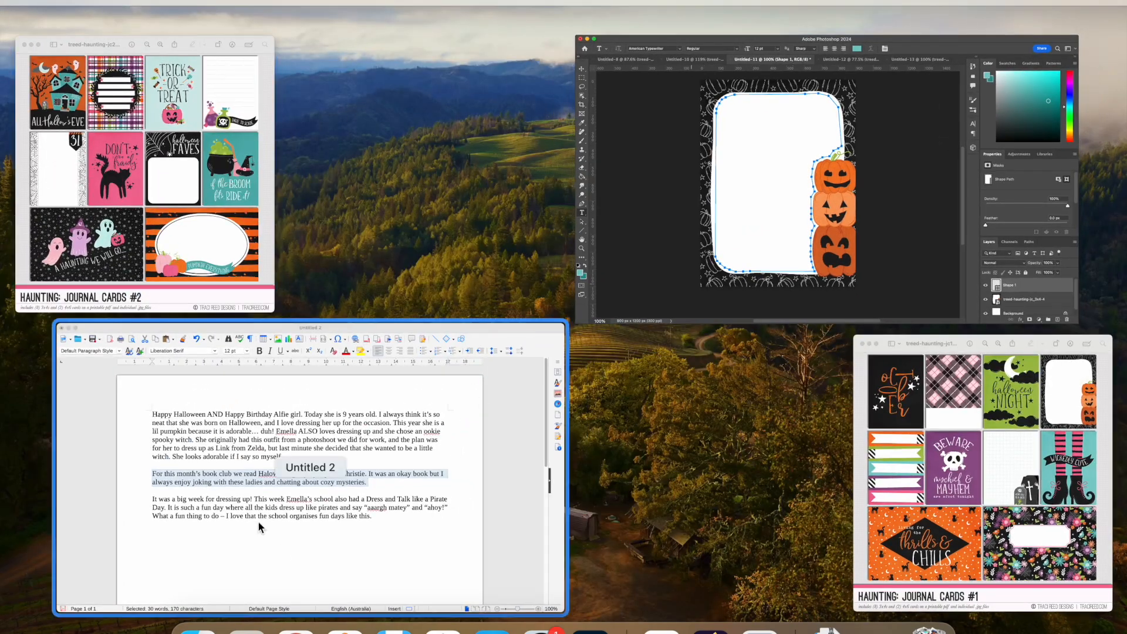
{"action": "left_click", "coordinate": [323, 440]}
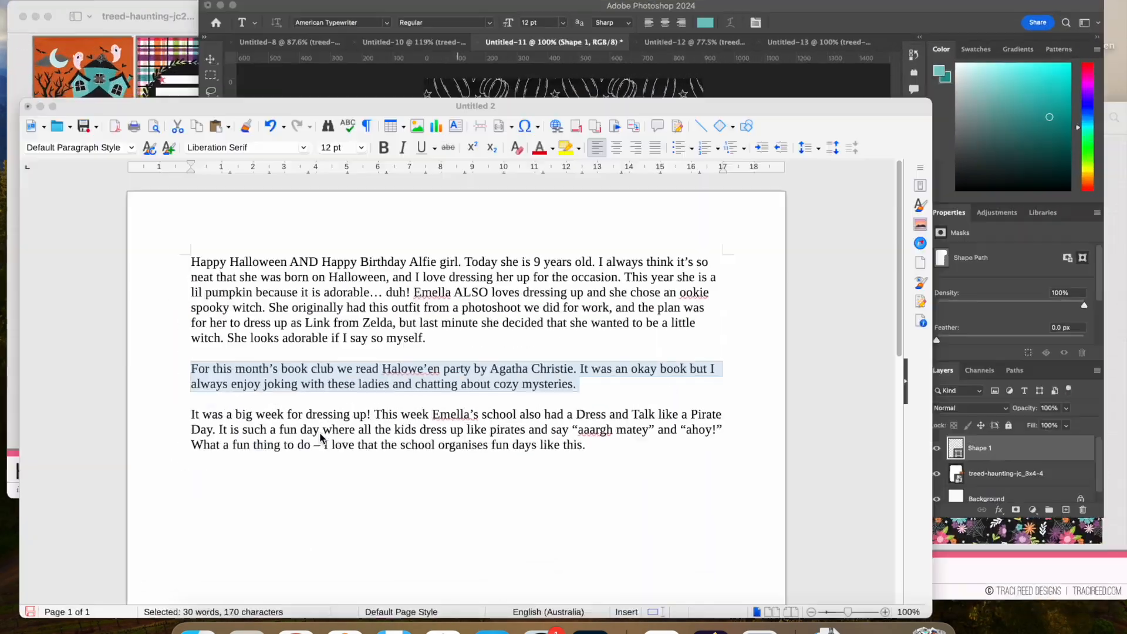
{"action": "left_click_drag", "start_coordinate": [505, 271], "coordinate": [208, 175]}
{"action": "key", "text": "ctrl+Up"}
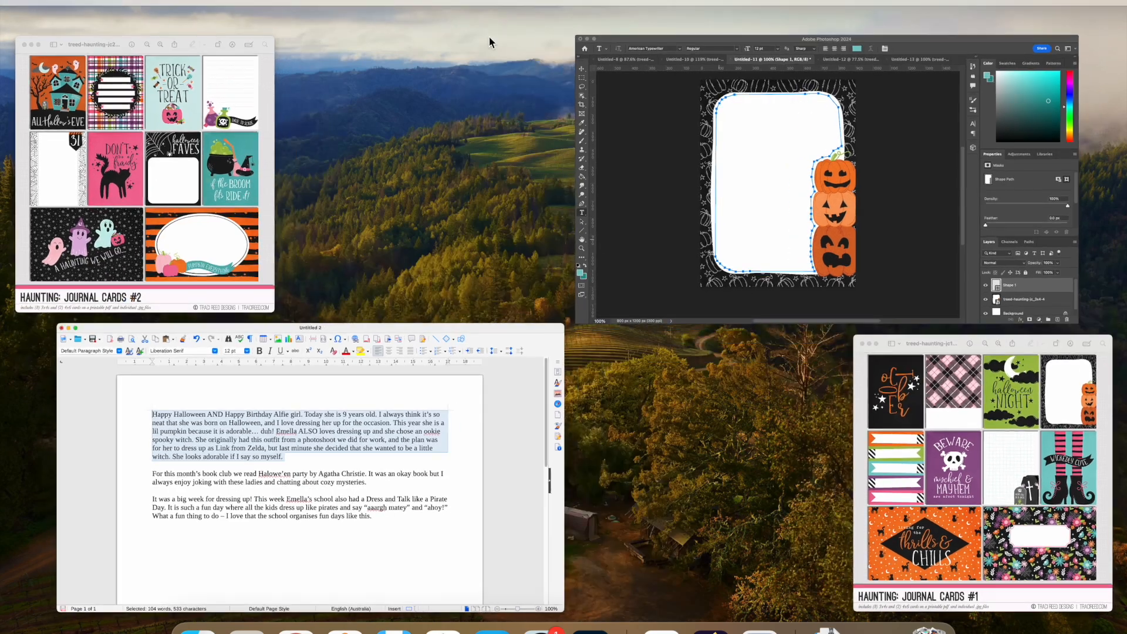
{"action": "left_click", "coordinate": [750, 180]}
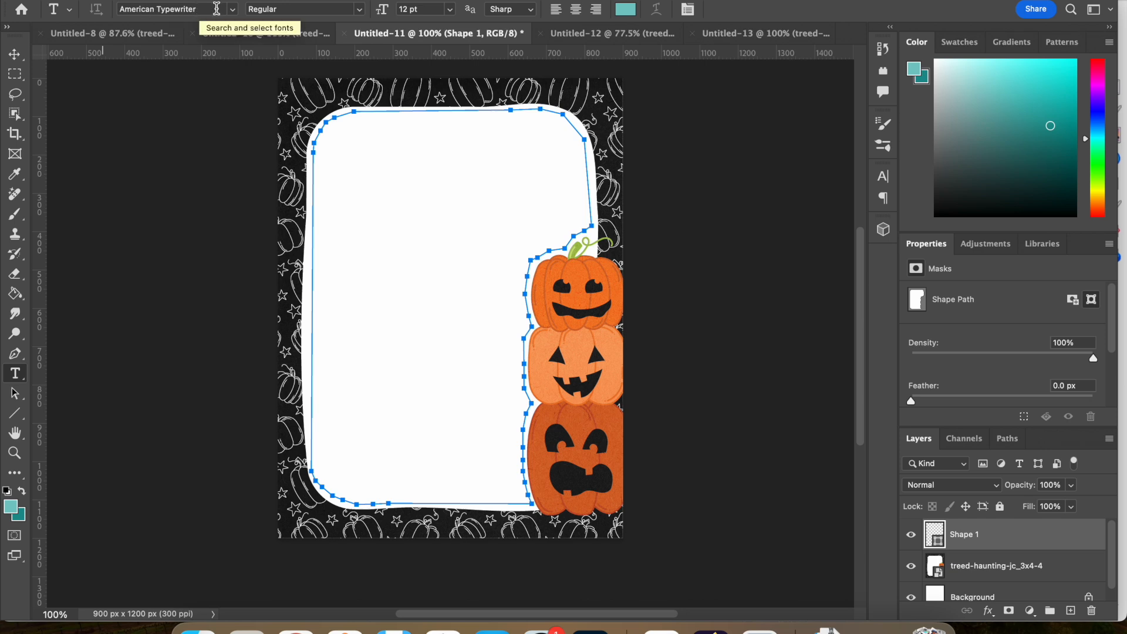
Set the text color to black (000000) and paste the copied paragraph as area text inside the traced shape.
{"action": "left_click", "coordinate": [626, 10]}
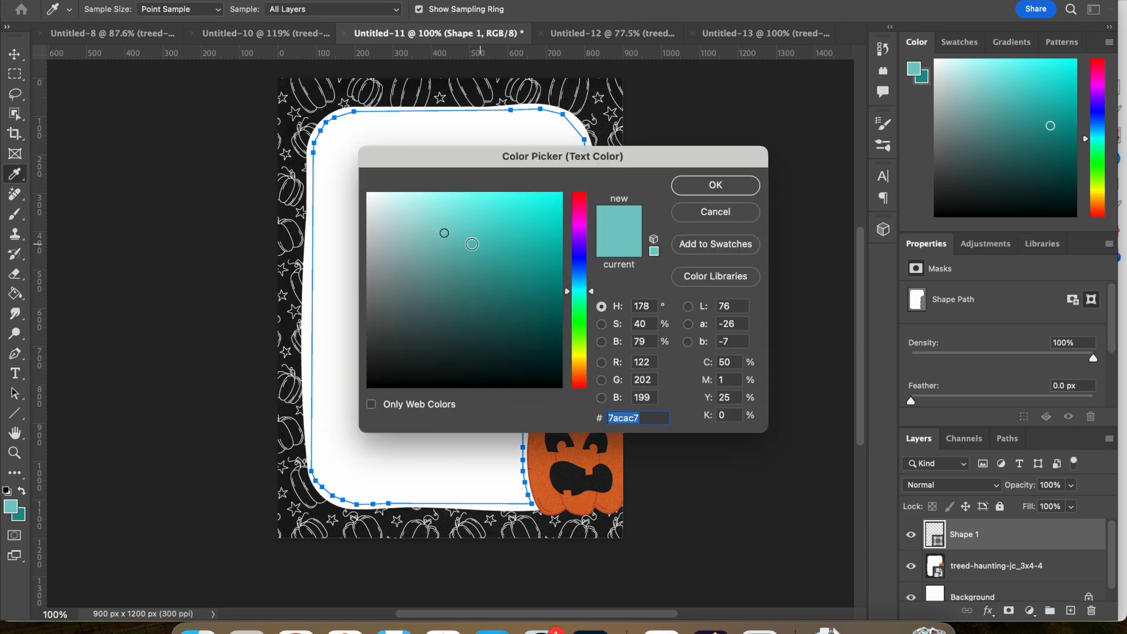
{"action": "mouse_move", "coordinate": [443, 232]}
{"action": "left_mouse_down"}
{"action": "mouse_move", "coordinate": [498, 402]}
{"action": "mouse_move", "coordinate": [595, 431]}
{"action": "left_mouse_up"}
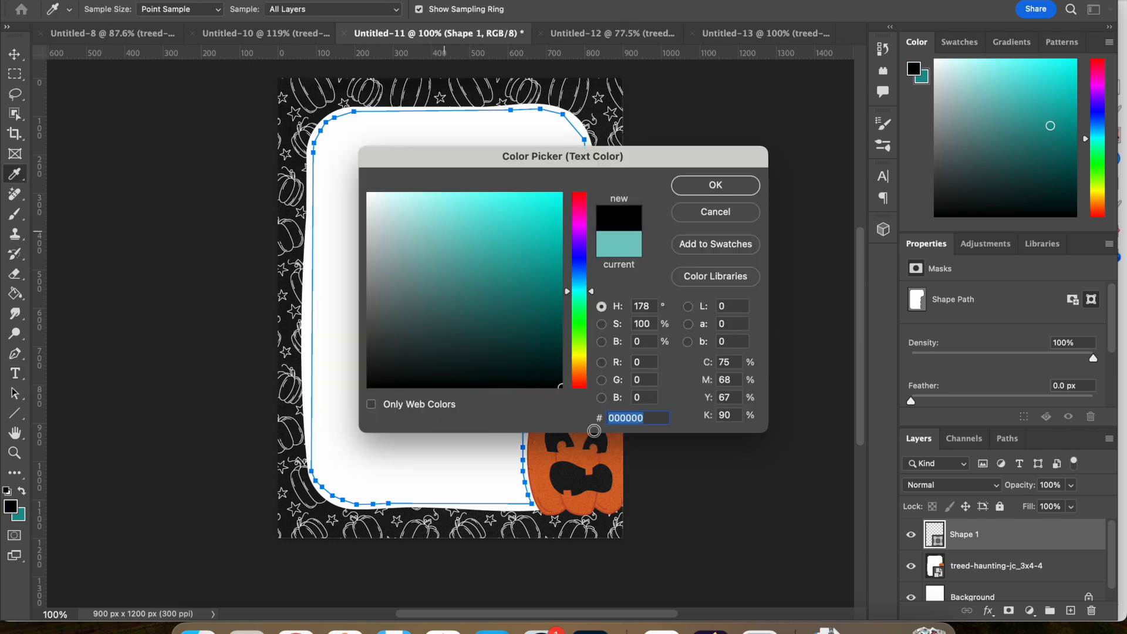
{"action": "left_click", "coordinate": [727, 184]}
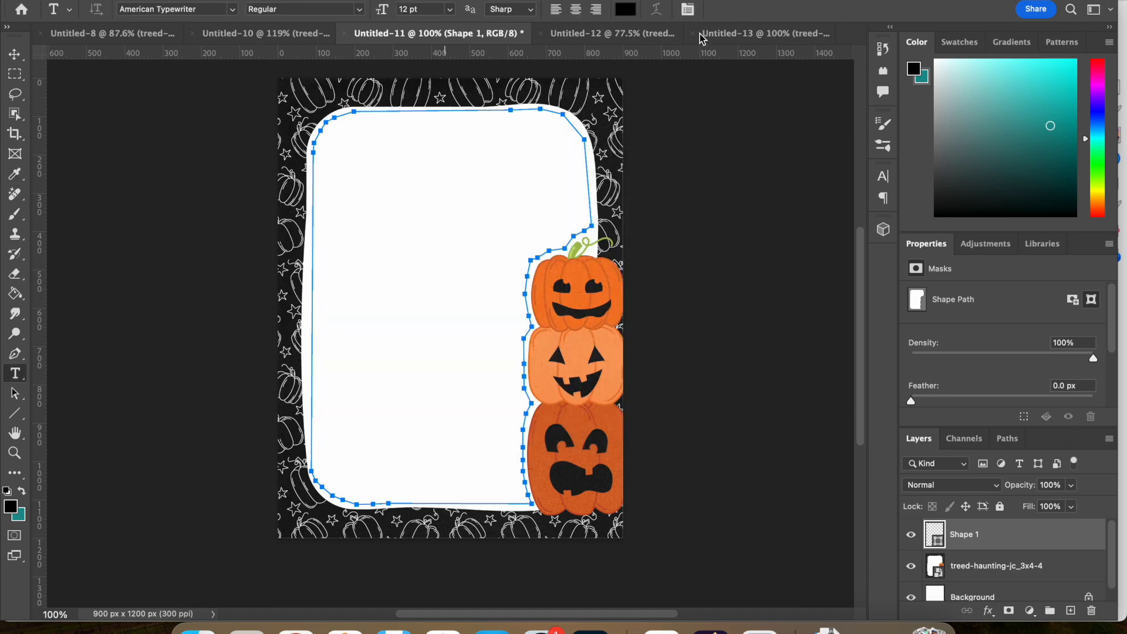
{"action": "left_click", "coordinate": [390, 173]}
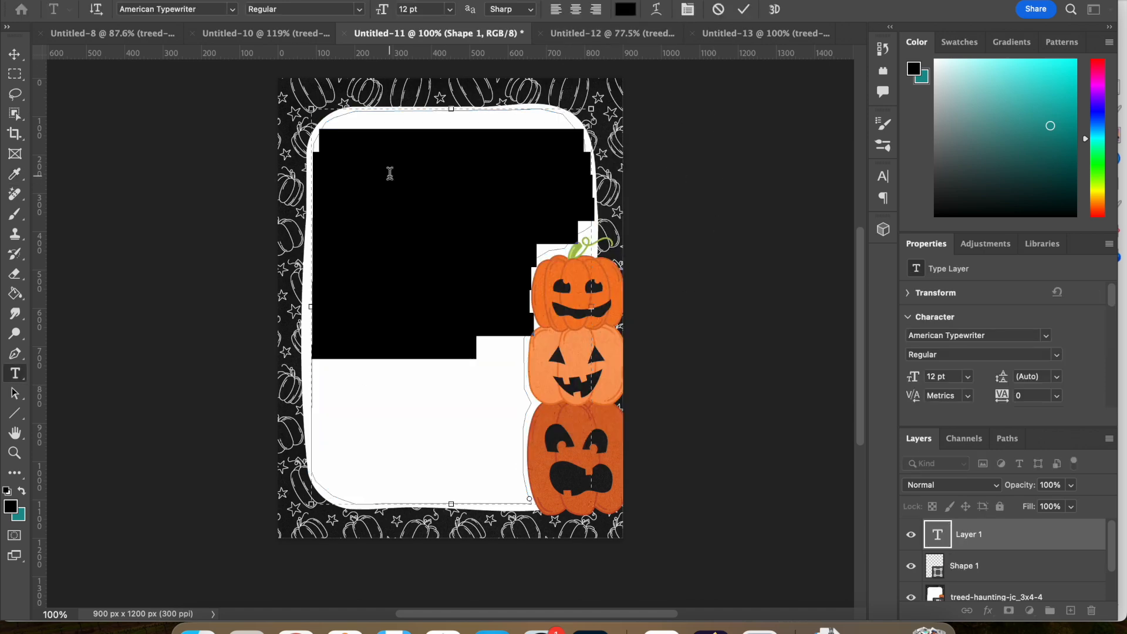
{"action": "key", "text": "ctrl+v"}
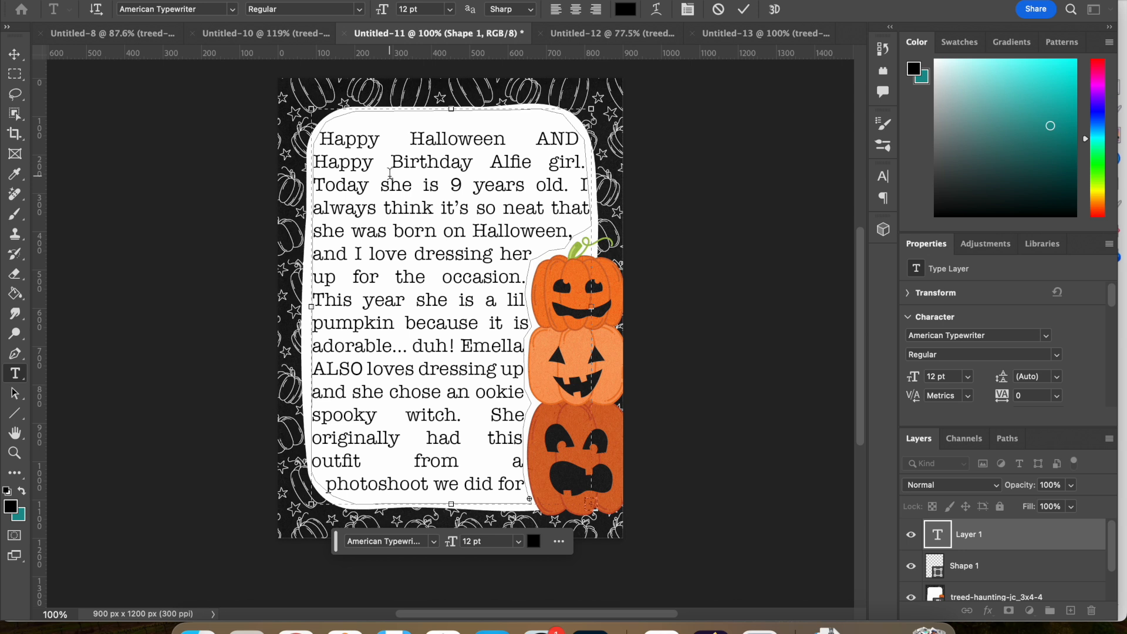
{"action": "triple_click", "coordinate": [426, 210]}
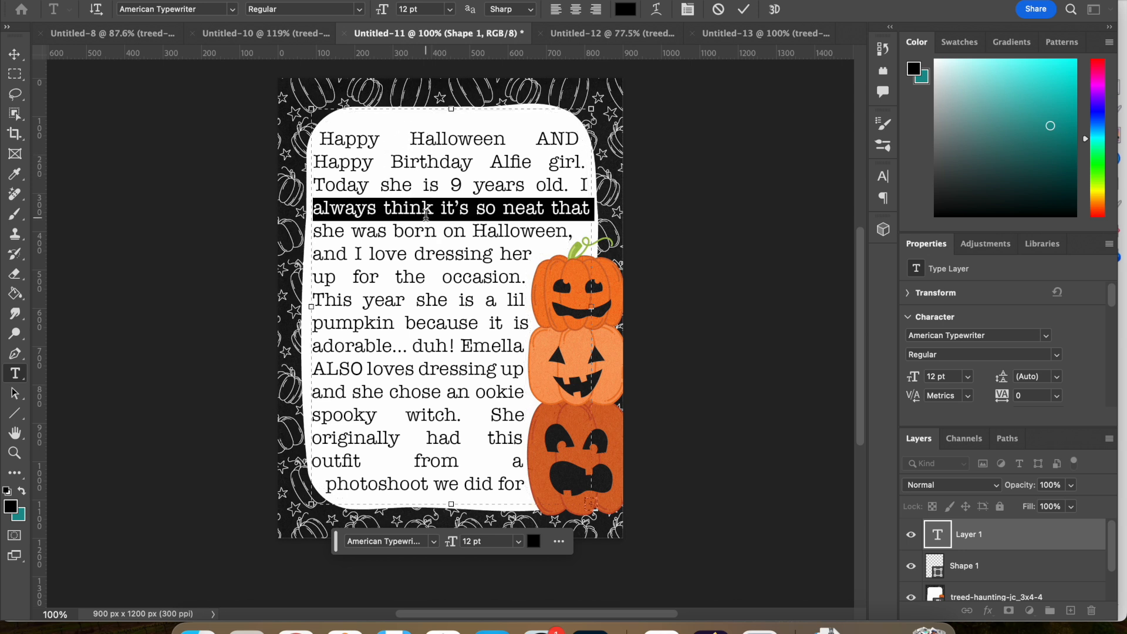
{"action": "key", "text": "BackSpace"}
{"action": "type", "text": "ashe was born on Halloween,"}
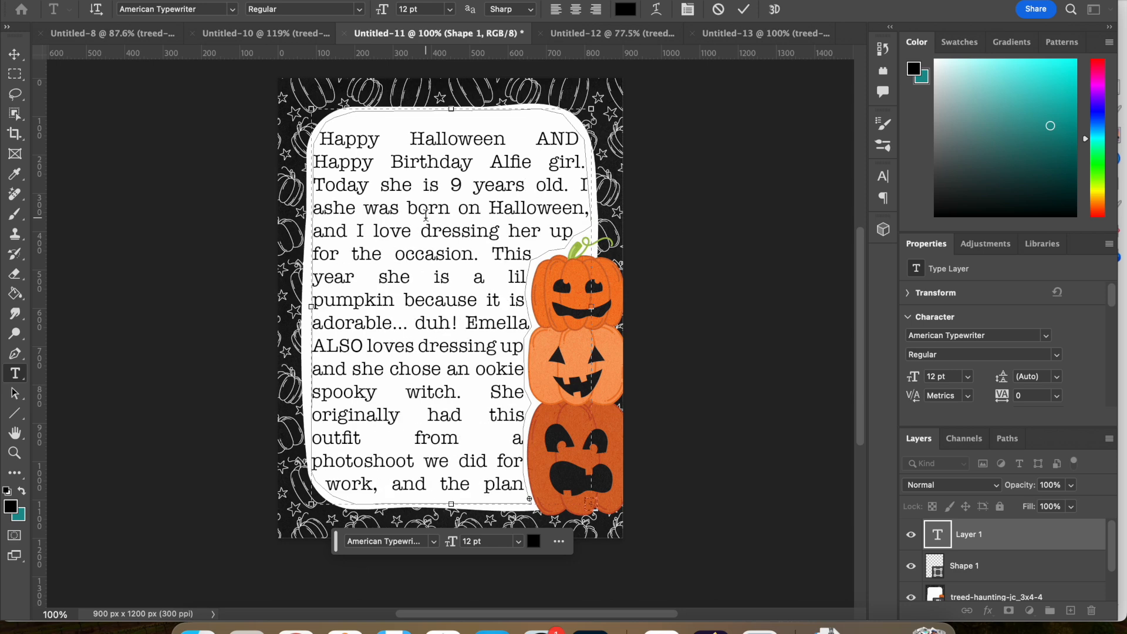
{"action": "key", "text": "BackSpace"}
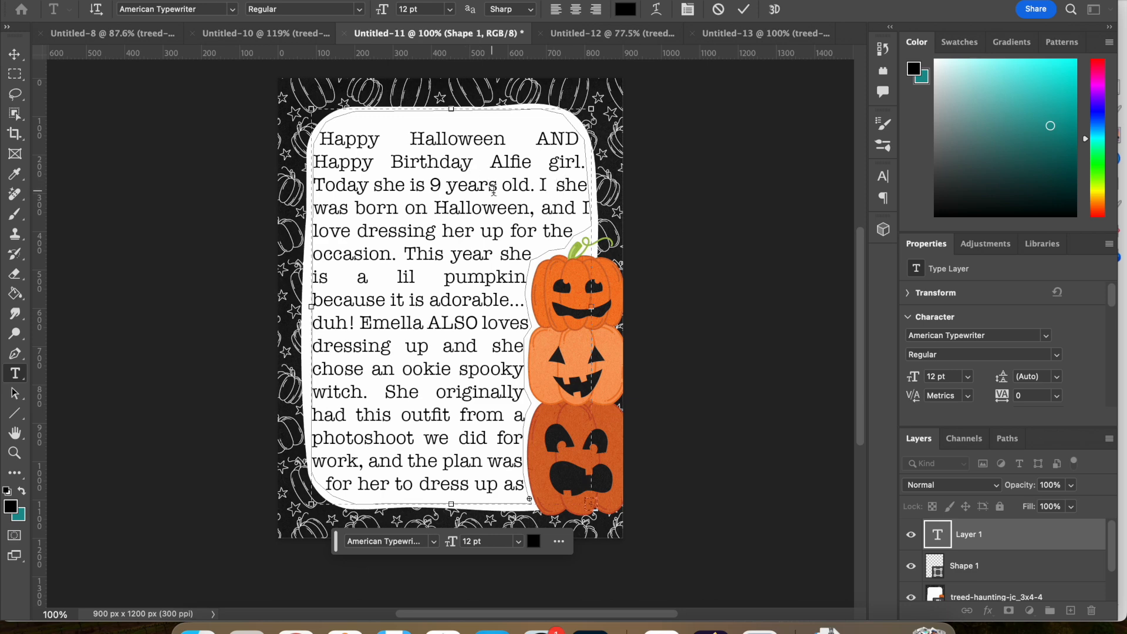
Clear all the text inside the shape and paste the complete copied paragraph again.
{"action": "key", "text": "super+a"}
{"action": "key", "text": "BackSpace"}
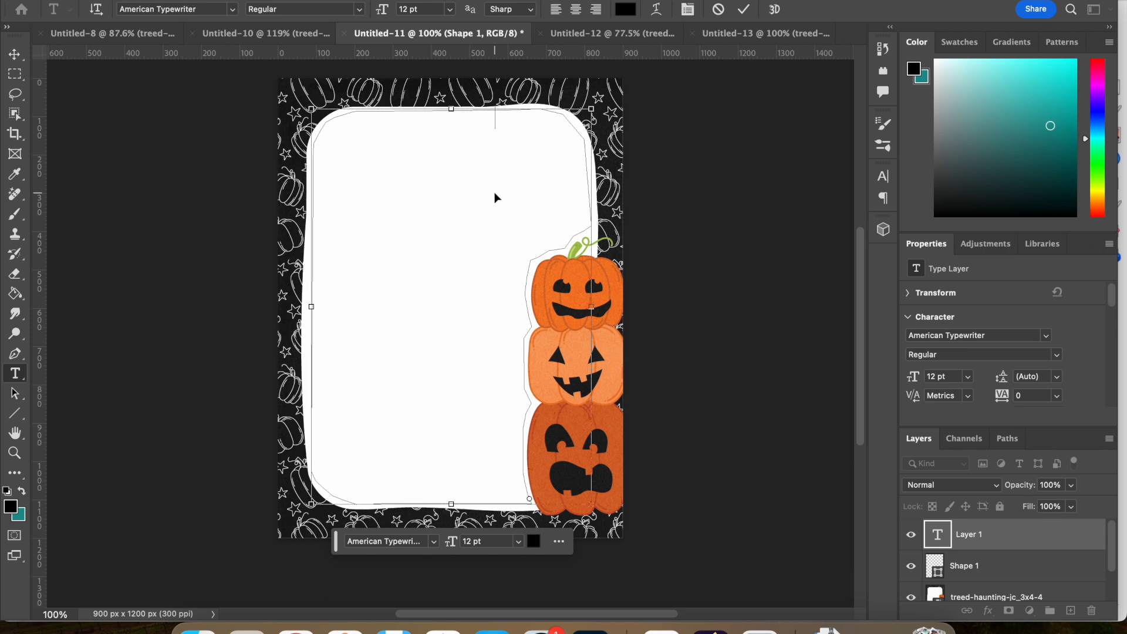
{"action": "key", "text": "super+v"}
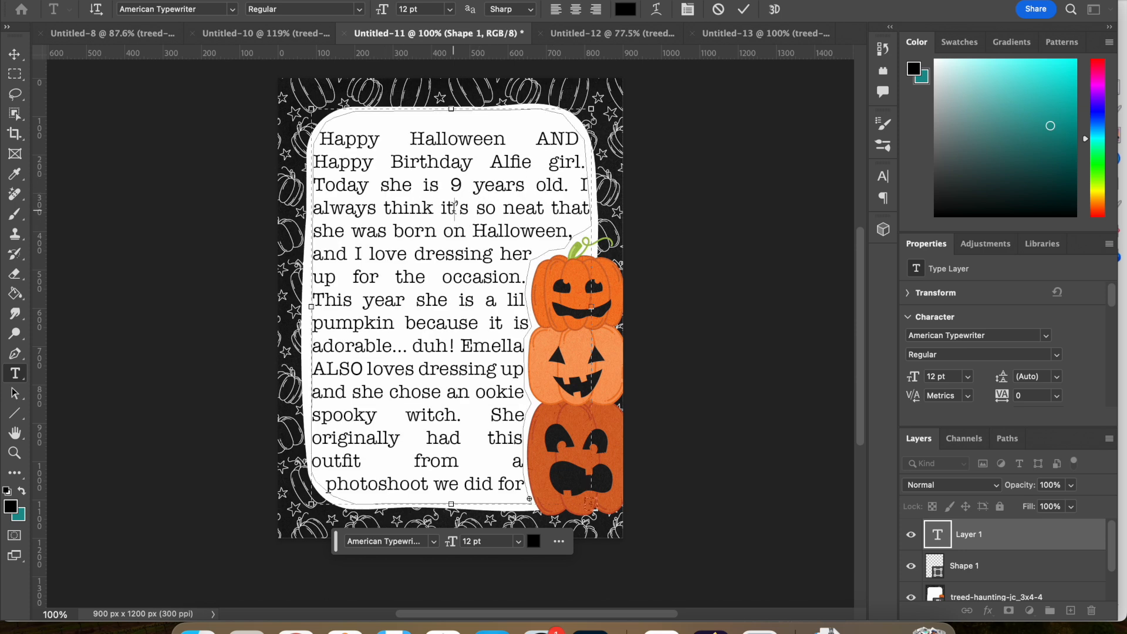
Set the font size of the whole pasted paragraph to 9.5 pt and commit the text.
{"action": "key", "text": "super+a"}
{"action": "left_click", "coordinate": [448, 9]}
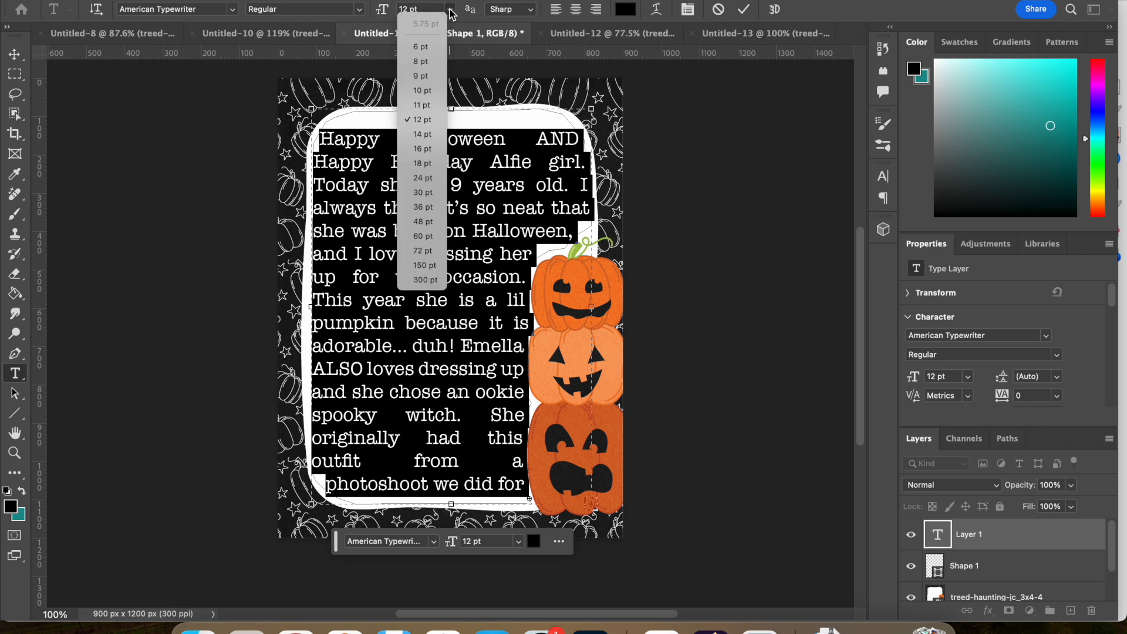
{"action": "left_click", "coordinate": [426, 106]}
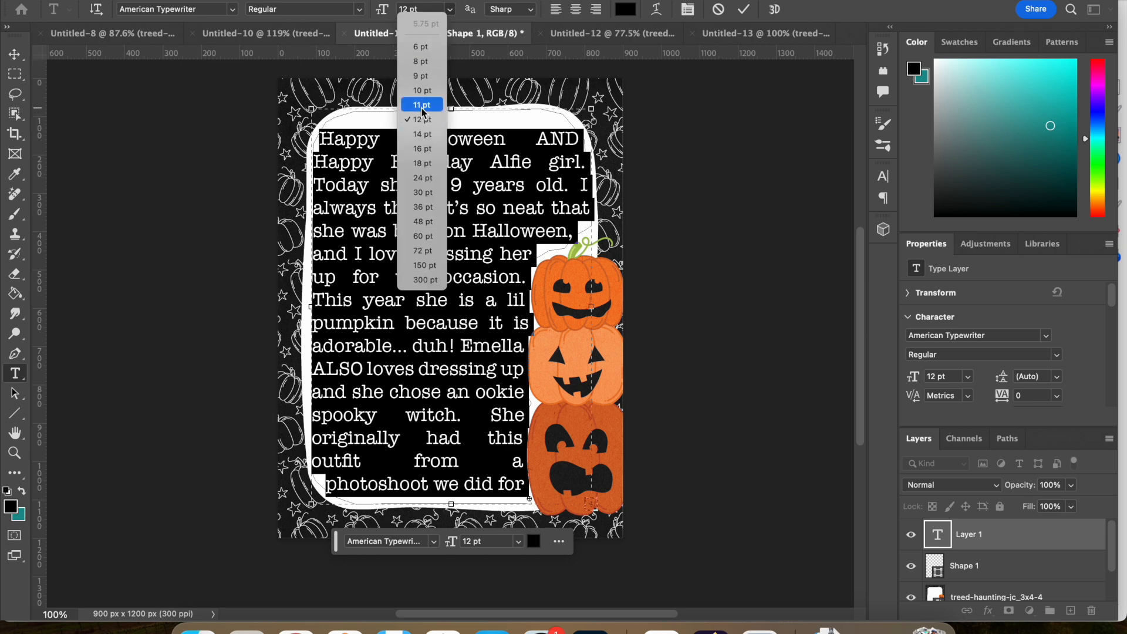
{"action": "left_click", "coordinate": [415, 9]}
{"action": "type", "text": "9"}
{"action": "key", "text": "Return"}
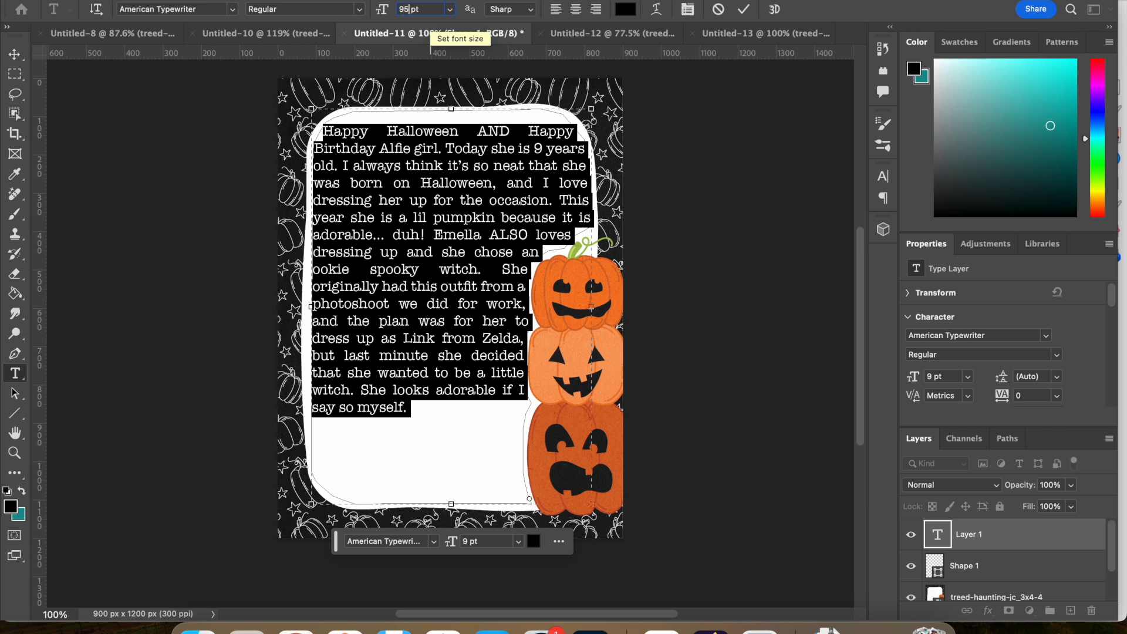
{"action": "key", "text": "Return"}
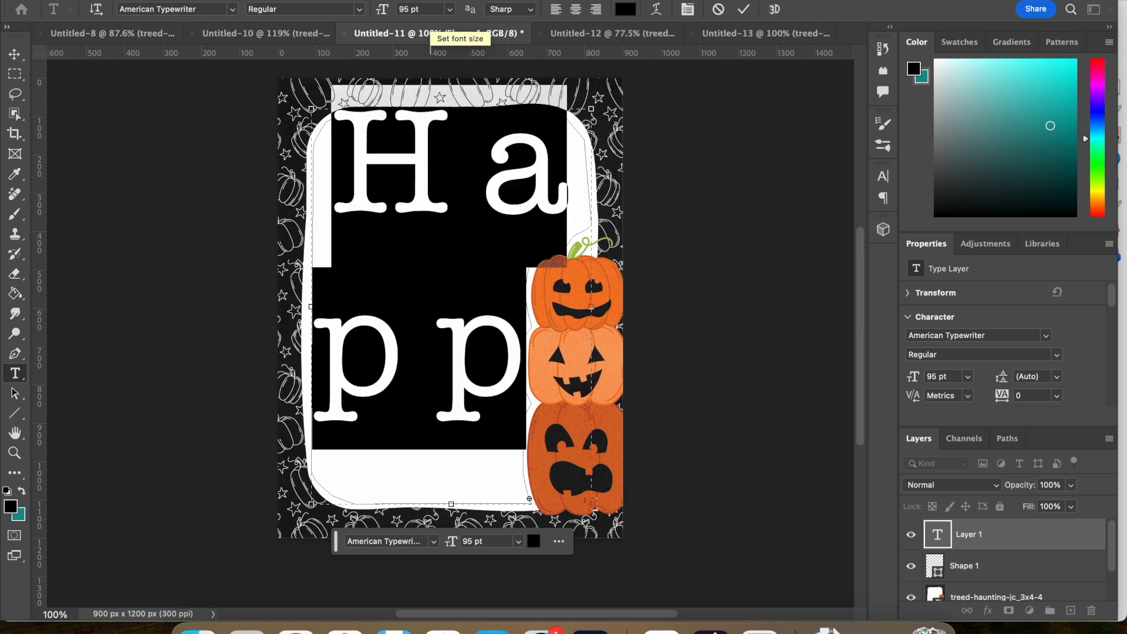
{"action": "left_click", "coordinate": [405, 9]}
{"action": "type", "text": "."}
{"action": "key", "text": "Return"}
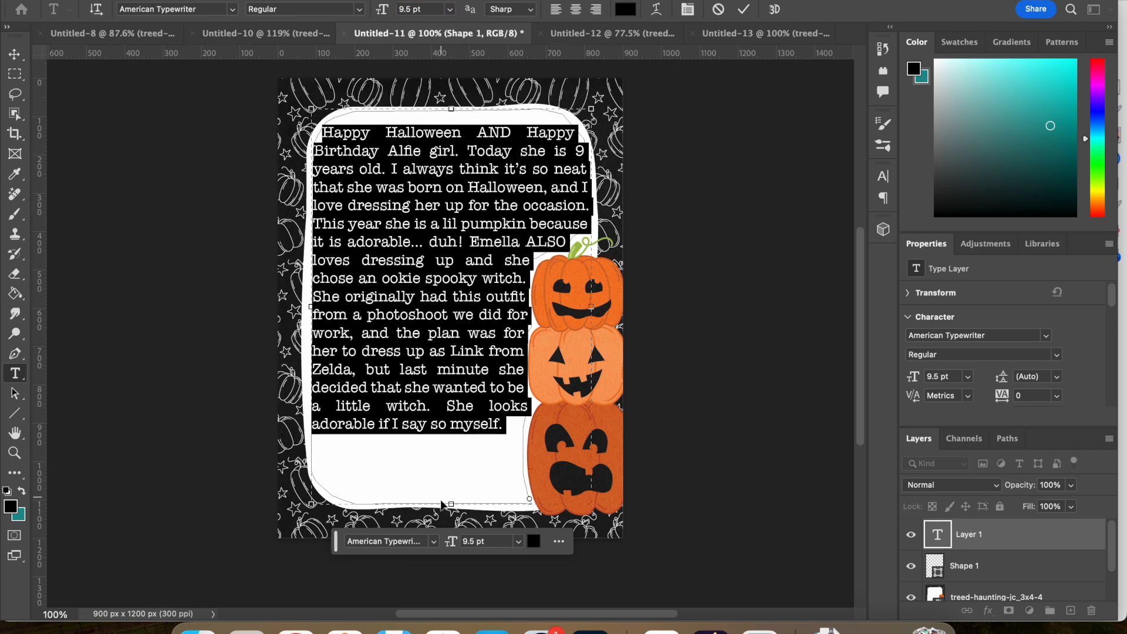
{"action": "key", "text": "Escape"}
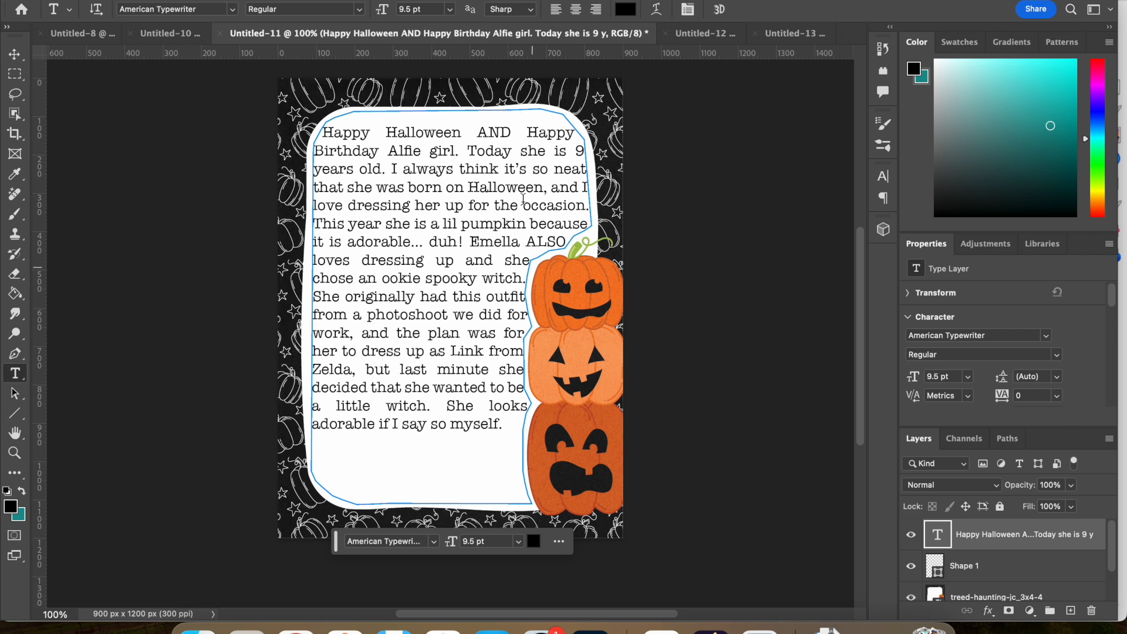
Flatten the pumpkin card's text, shape and artwork layers into a single background layer.
{"action": "left_click", "coordinate": [990, 566]}
{"action": "scroll", "coordinate": [990, 567], "scroll_direction": "down", "scroll_amount": 2}
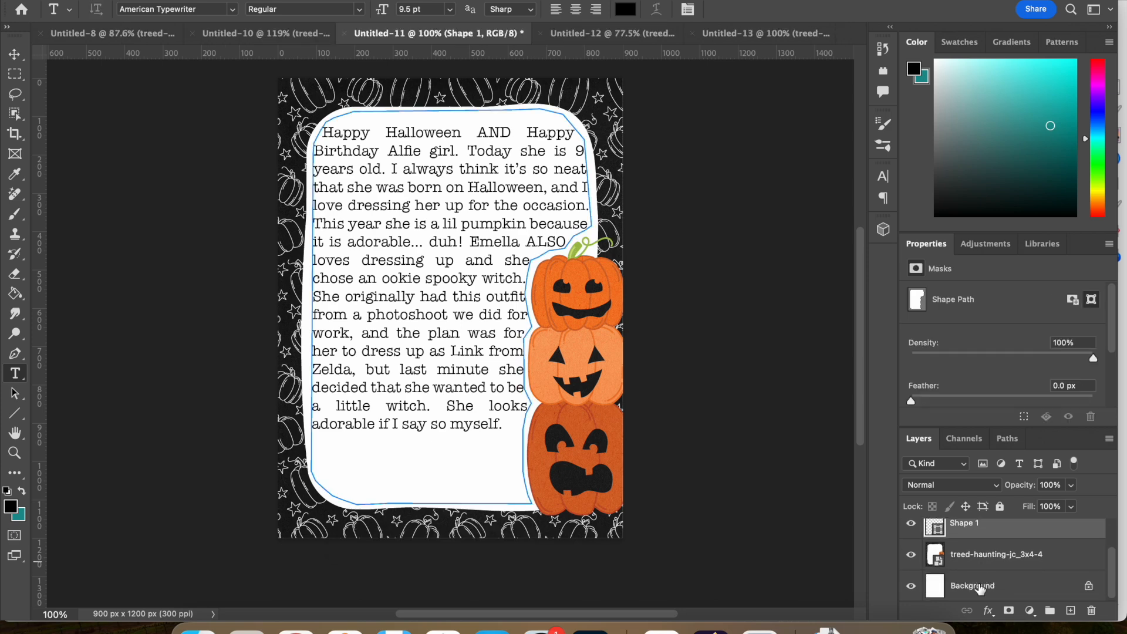
{"action": "right_click", "coordinate": [980, 589]}
{"action": "left_click", "coordinate": [890, 565]}
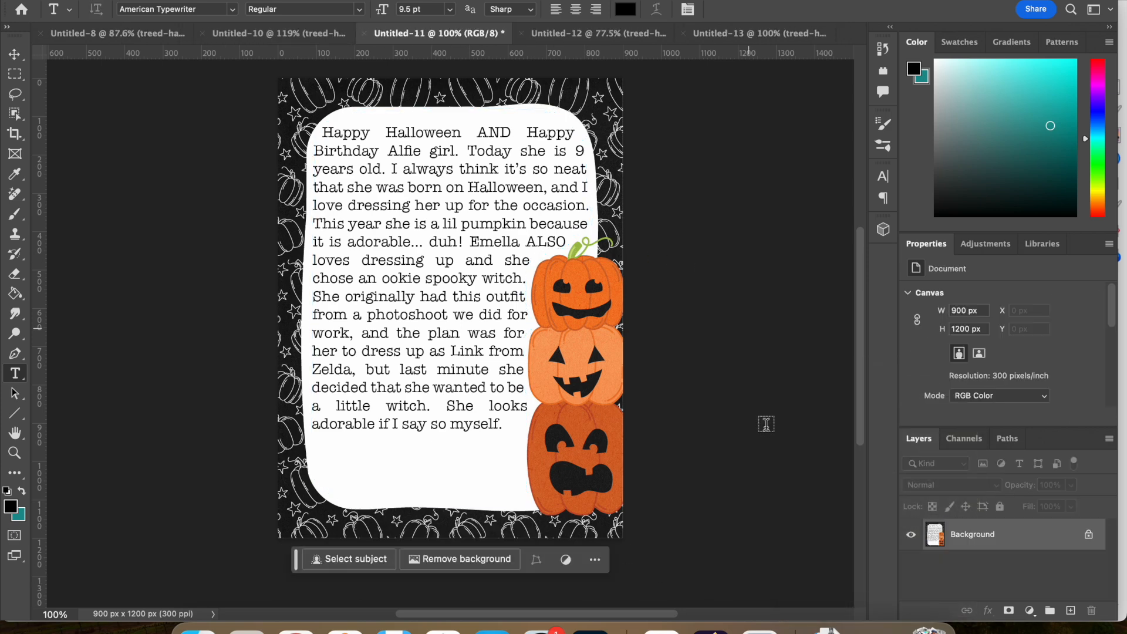
{"action": "scroll", "coordinate": [767, 424], "scroll_direction": "up", "scroll_amount": 3}
{"action": "scroll", "coordinate": [398, 408], "scroll_direction": "down", "scroll_amount": 5}
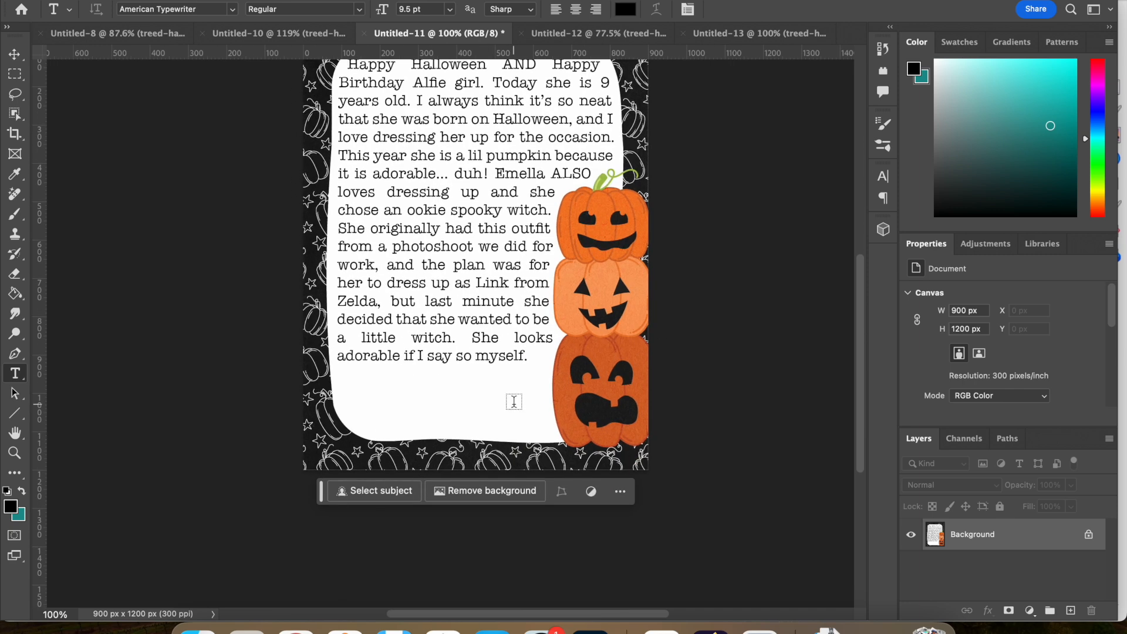
{"action": "scroll", "coordinate": [514, 401], "scroll_direction": "up", "scroll_amount": 3}
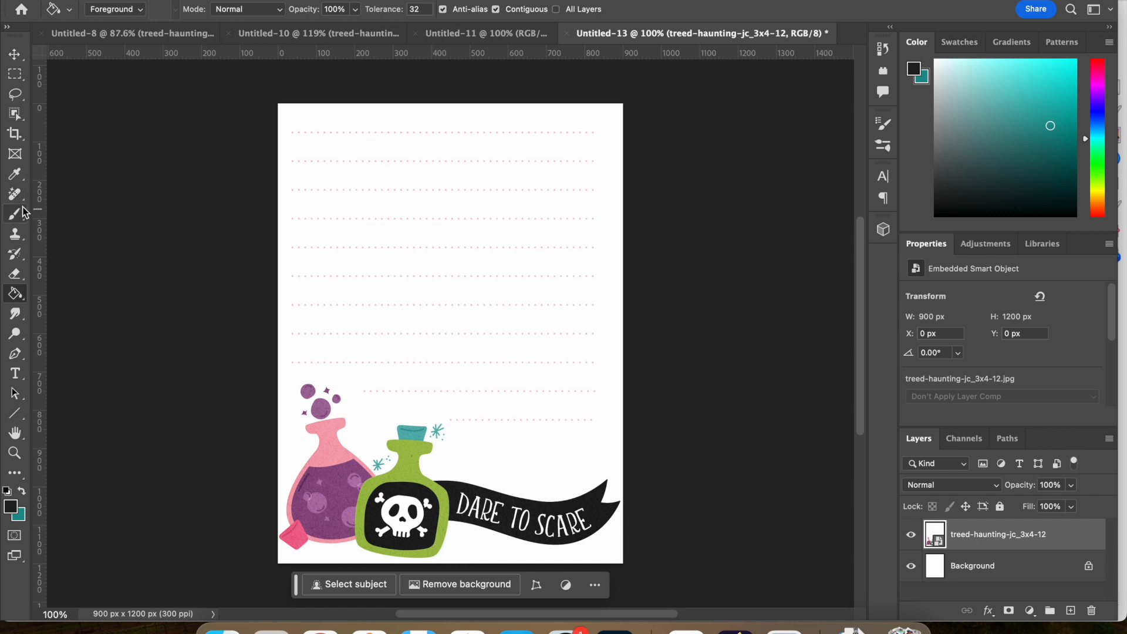
On the potion card, sample the banner's black as the Paint Bucket fill color and rasterize the card's smart object.
{"action": "left_click", "coordinate": [14, 173]}
{"action": "left_click", "coordinate": [456, 494]}
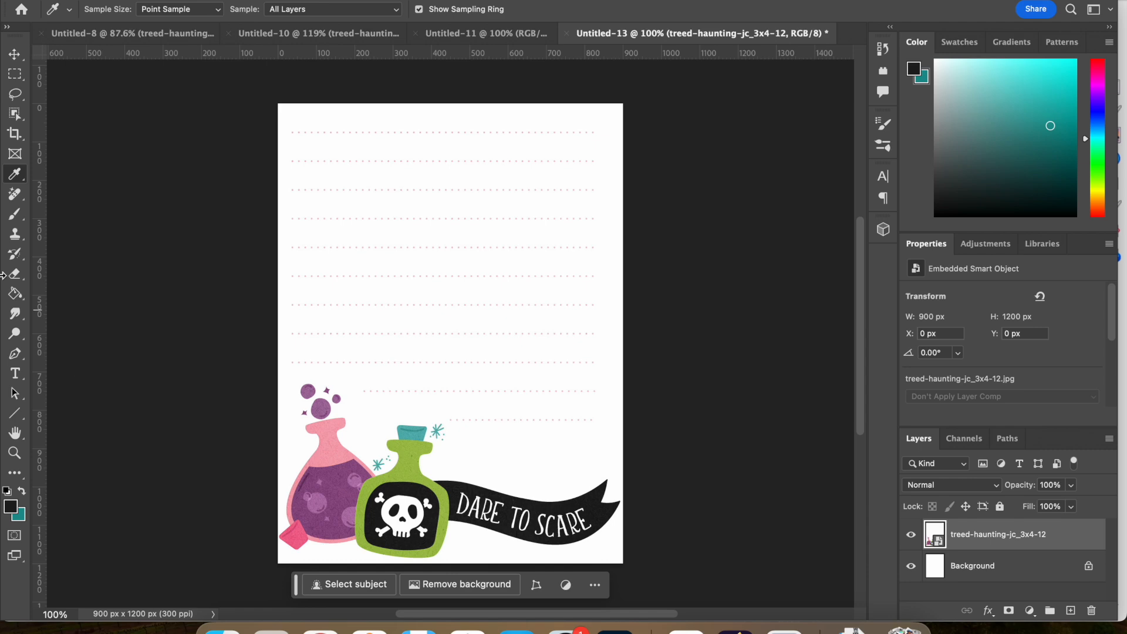
{"action": "left_click", "coordinate": [15, 293]}
{"action": "scroll", "coordinate": [543, 473], "scroll_direction": "right", "scroll_amount": 5}
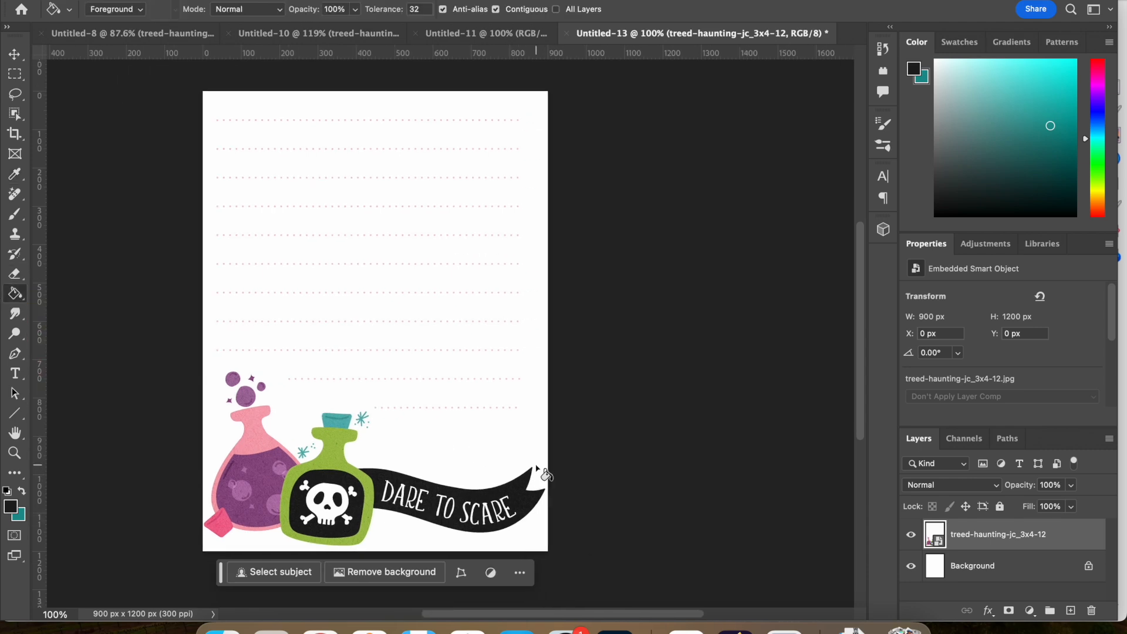
{"action": "scroll", "coordinate": [425, 467], "scroll_direction": "up", "scroll_amount": 8}
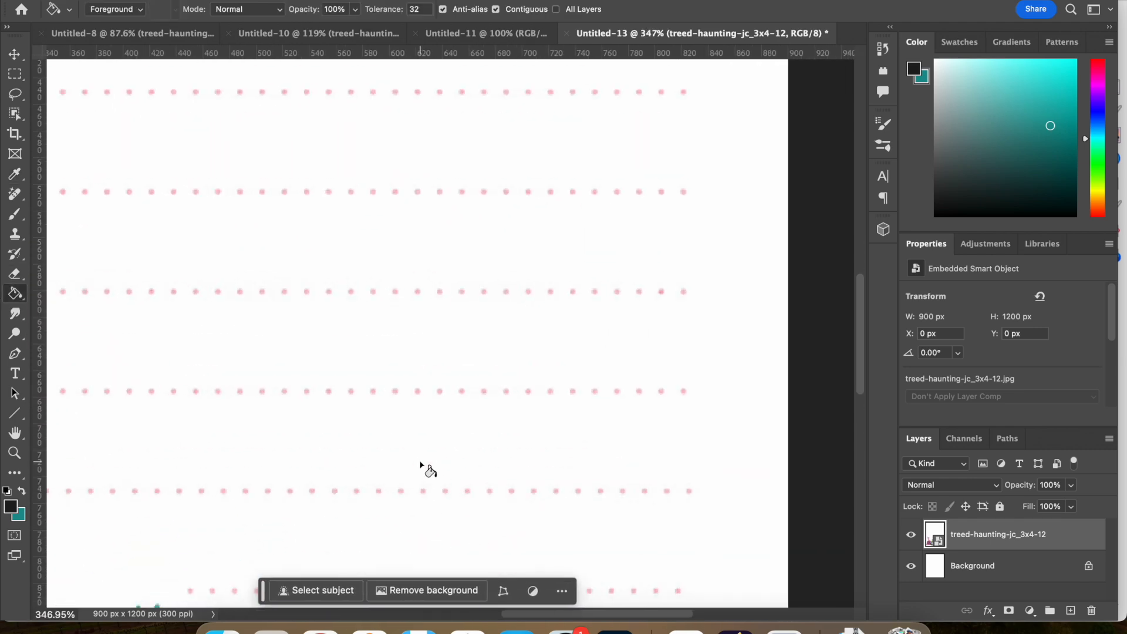
{"action": "scroll", "coordinate": [426, 469], "scroll_direction": "up", "scroll_amount": 5}
{"action": "scroll", "coordinate": [292, 374], "scroll_direction": "up", "scroll_amount": 3}
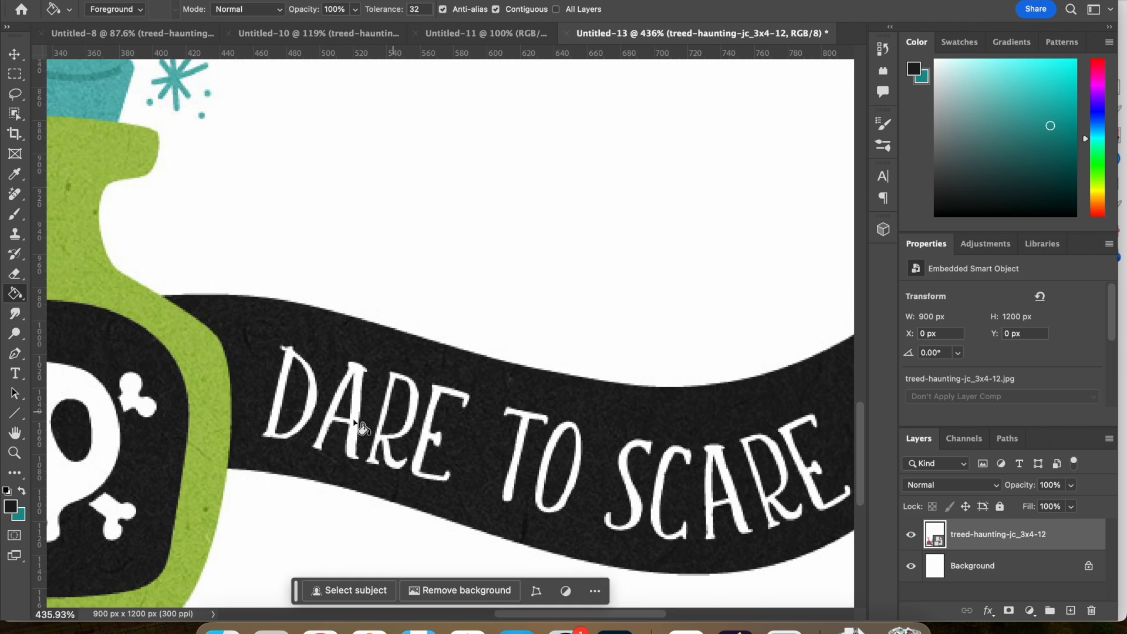
{"action": "left_click", "coordinate": [288, 370]}
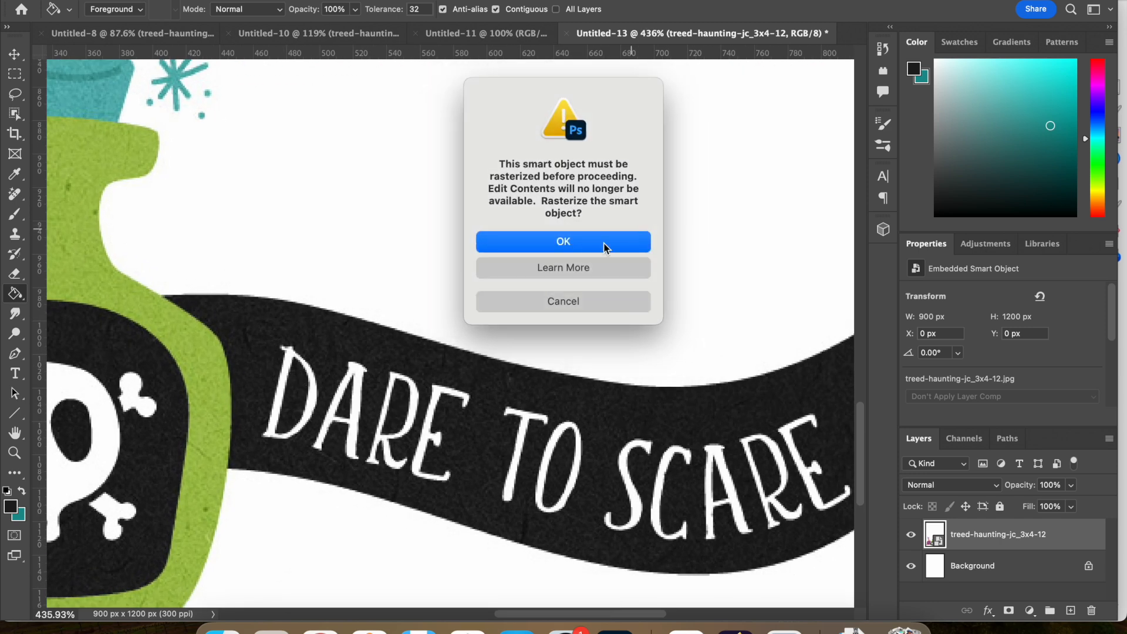
{"action": "left_click", "coordinate": [562, 244]}
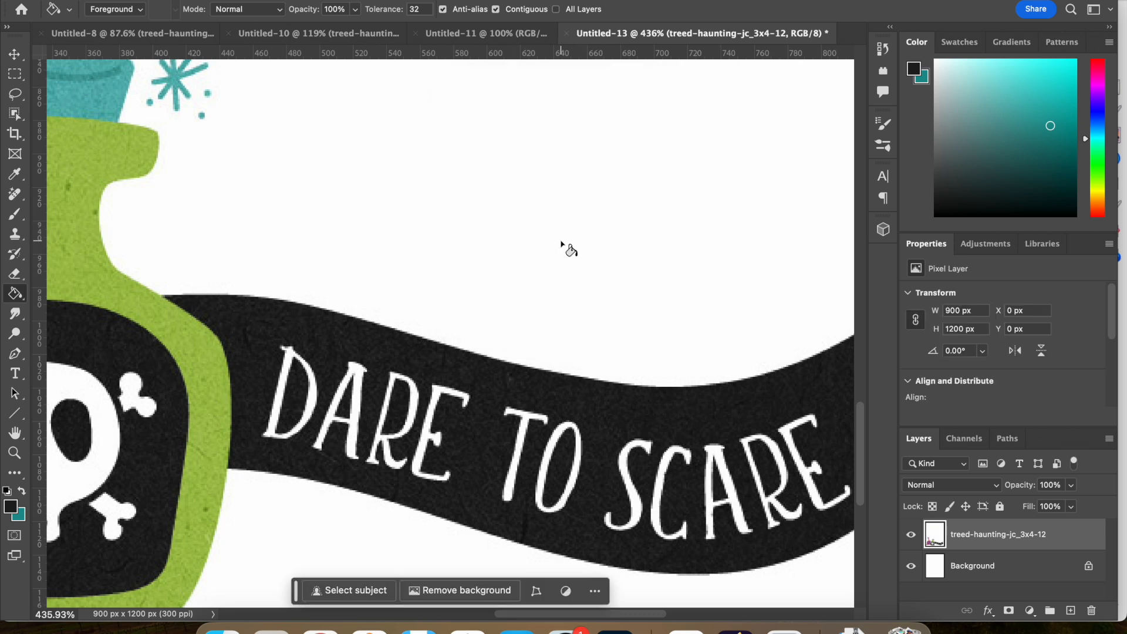
Fill each white letter of "DARE TO SCARE" on the banner with the sampled black.
{"action": "left_click", "coordinate": [283, 421]}
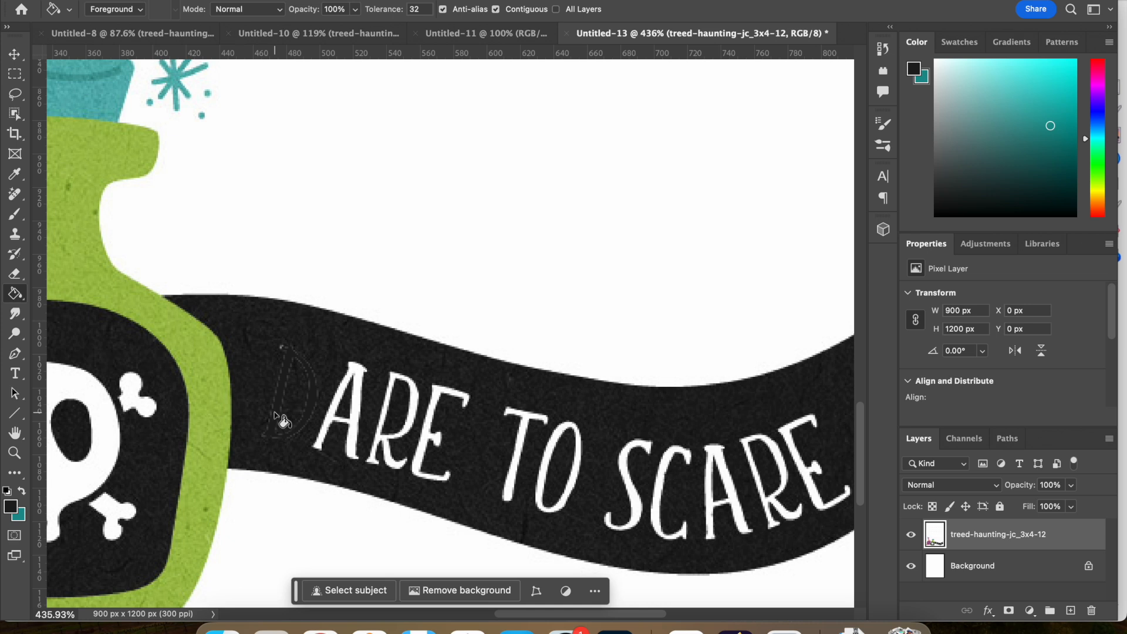
{"action": "left_click", "coordinate": [354, 427]}
{"action": "left_click", "coordinate": [385, 442]}
{"action": "left_click", "coordinate": [424, 453]}
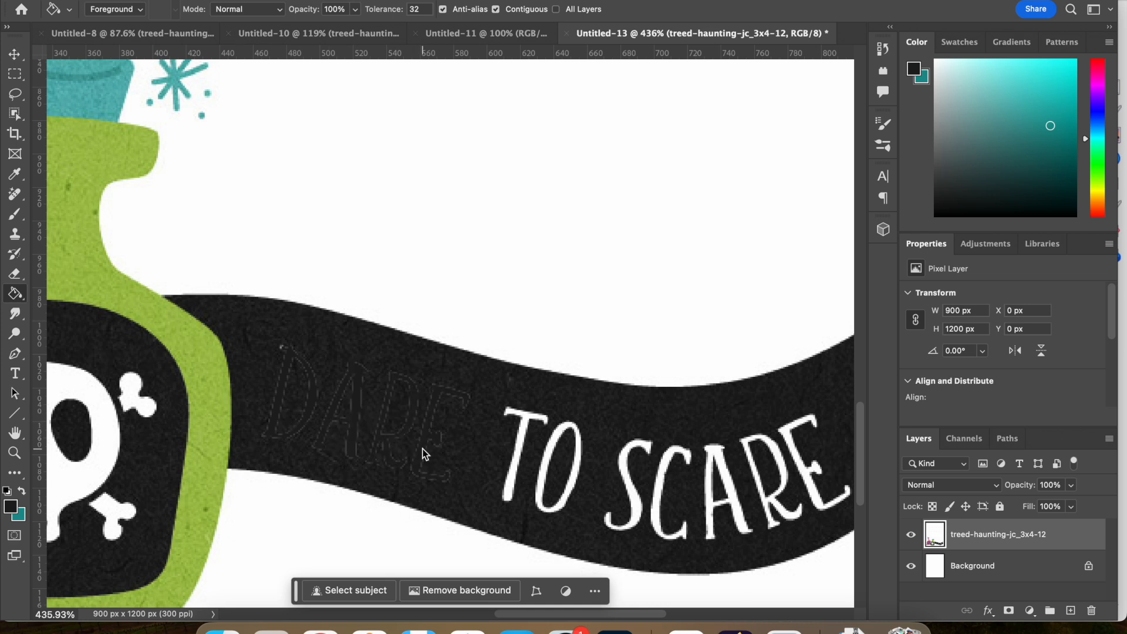
{"action": "left_click", "coordinate": [507, 496]}
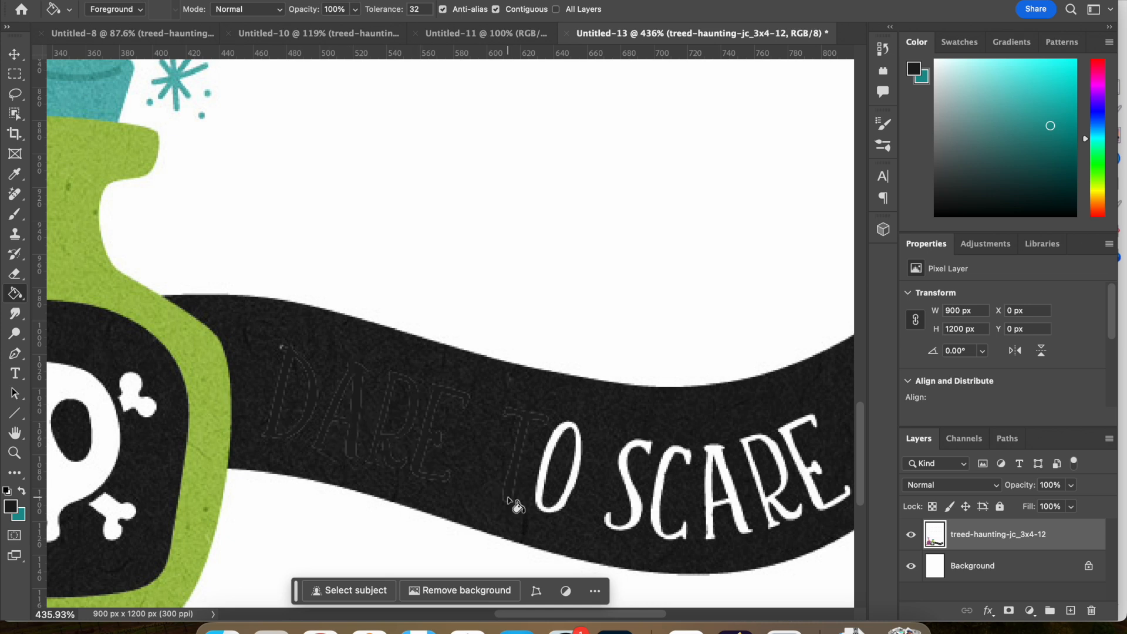
{"action": "left_click", "coordinate": [558, 508]}
{"action": "left_click", "coordinate": [646, 517]}
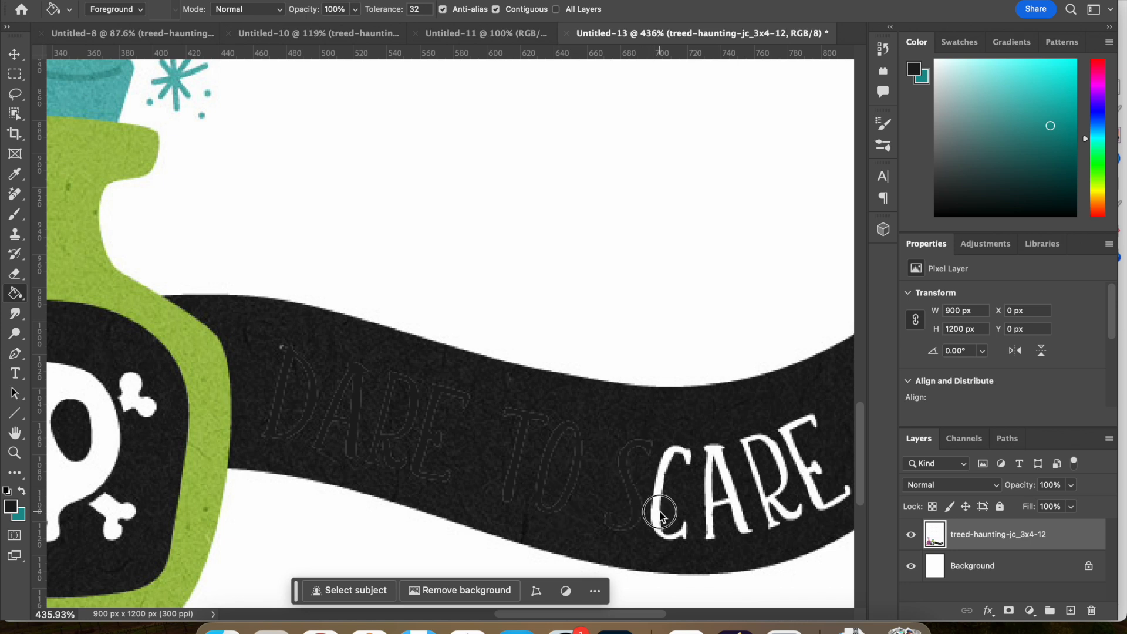
{"action": "left_click", "coordinate": [667, 520]}
{"action": "left_click", "coordinate": [713, 520]}
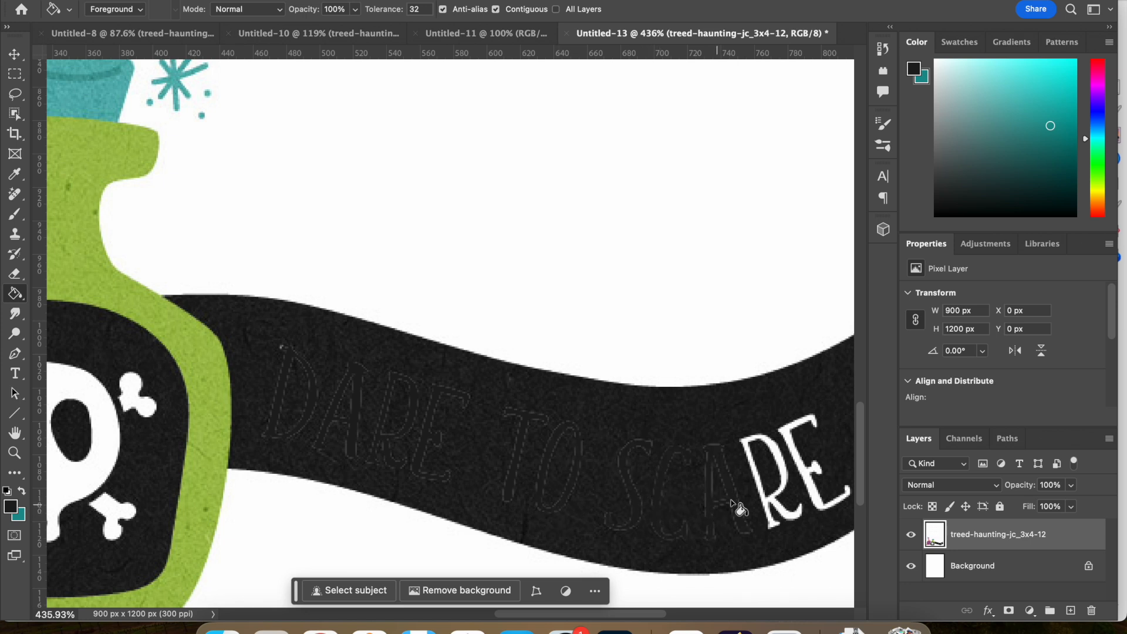
{"action": "left_click", "coordinate": [775, 508]}
{"action": "left_click", "coordinate": [814, 490]}
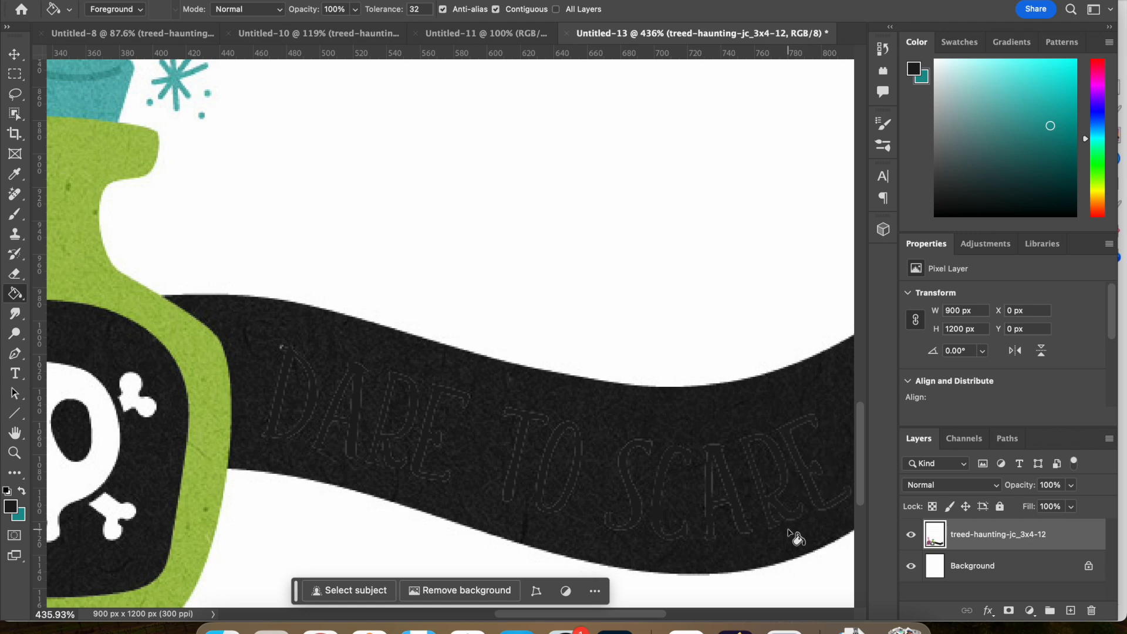
Review the potion card's banner as a whole, and look over the pumpkin card and the Trick or Treat card.
{"action": "scroll", "coordinate": [796, 531], "scroll_direction": "down", "scroll_amount": 3}
{"action": "scroll", "coordinate": [796, 531], "scroll_direction": "down", "scroll_amount": 3}
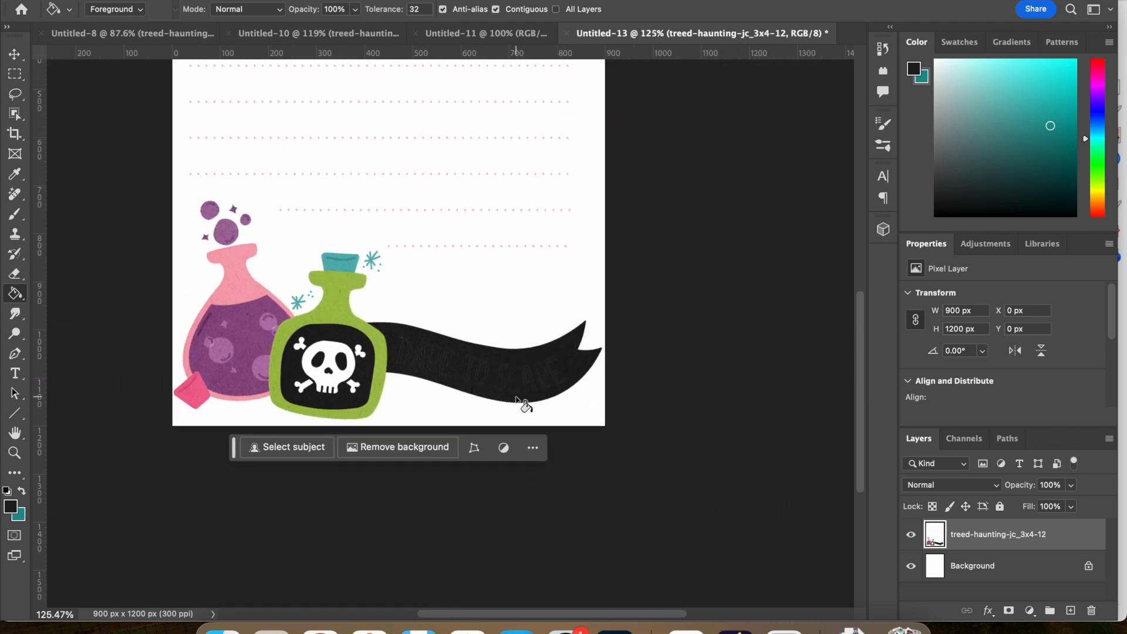
{"action": "scroll", "coordinate": [529, 395], "scroll_direction": "up", "scroll_amount": 5}
{"action": "scroll", "coordinate": [529, 395], "scroll_direction": "down", "scroll_amount": 4}
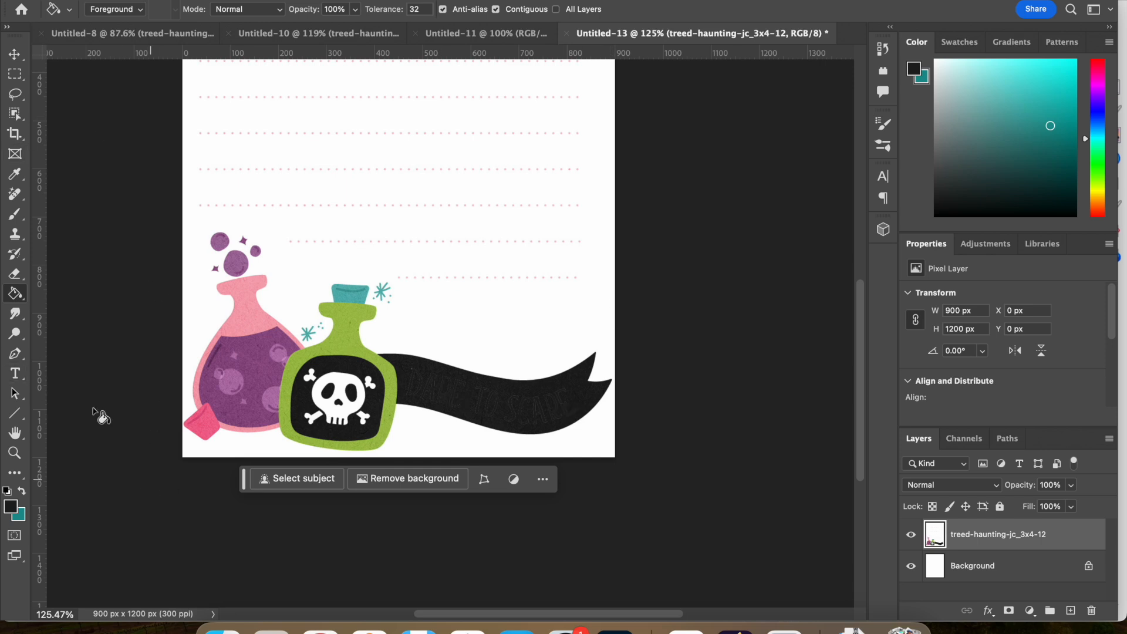
{"action": "left_click", "coordinate": [17, 376]}
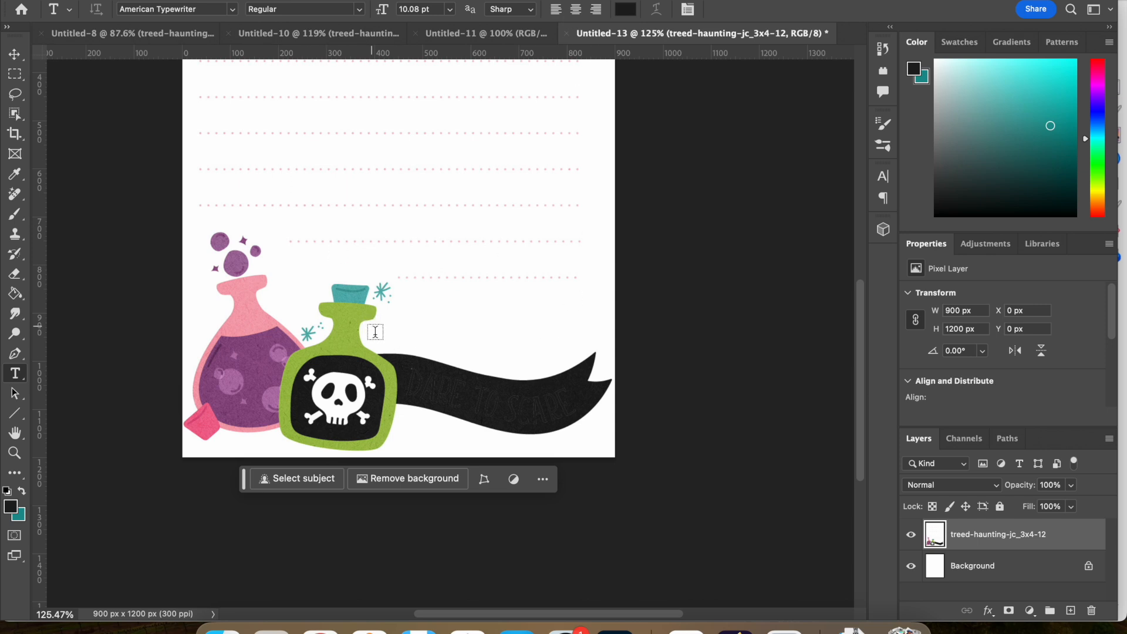
{"action": "scroll", "coordinate": [573, 349], "scroll_direction": "down", "scroll_amount": 5}
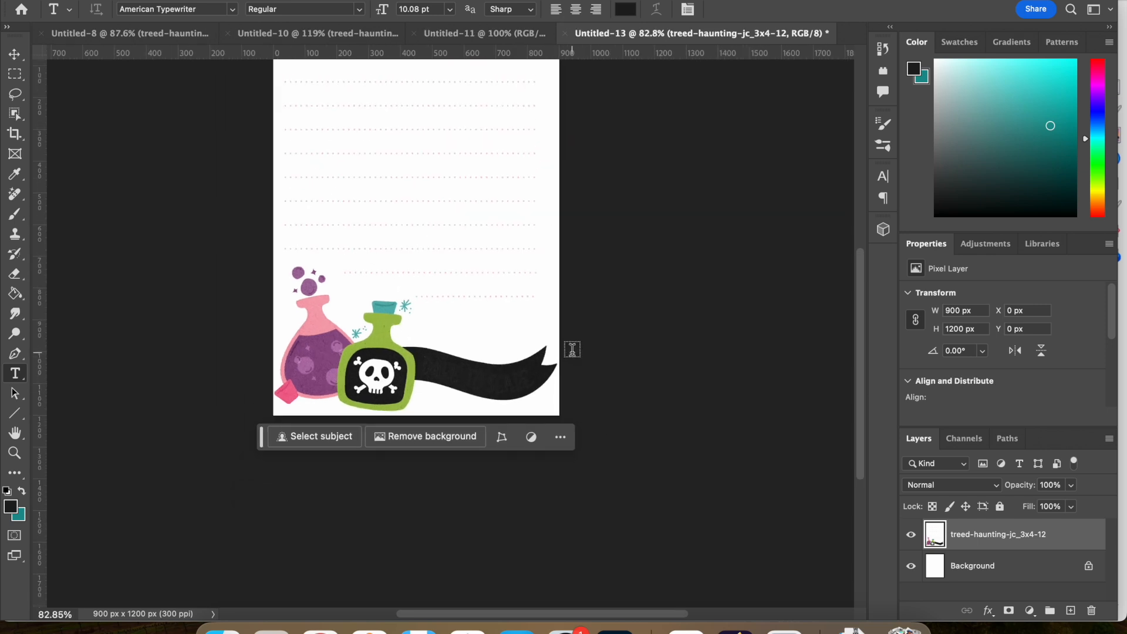
{"action": "scroll", "coordinate": [573, 349], "scroll_direction": "up", "scroll_amount": 3}
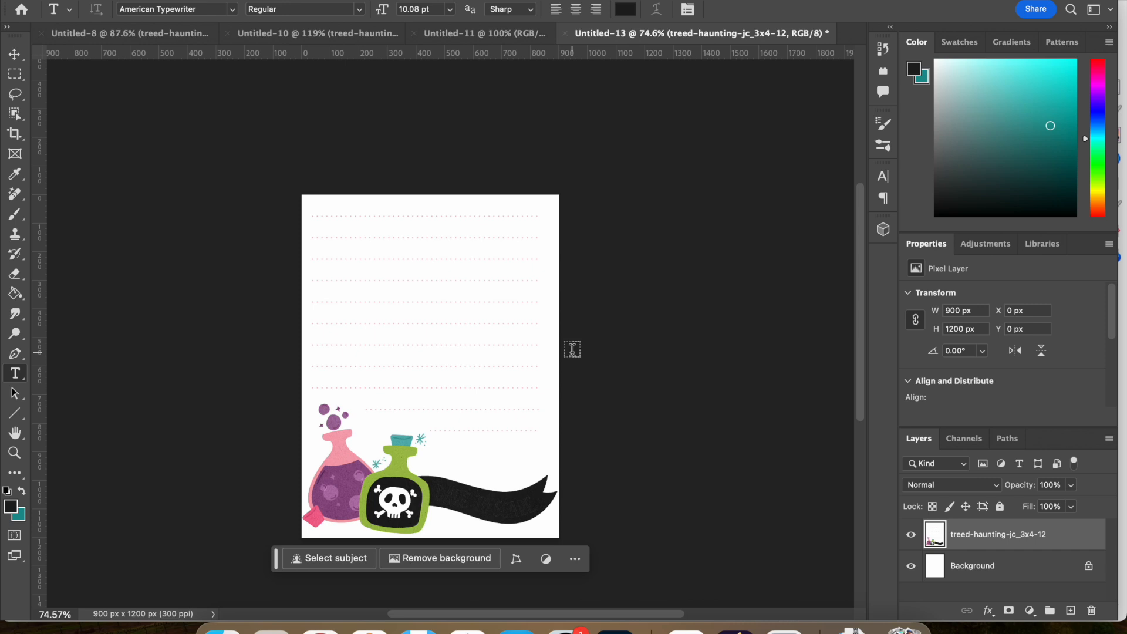
{"action": "left_click", "coordinate": [453, 34]}
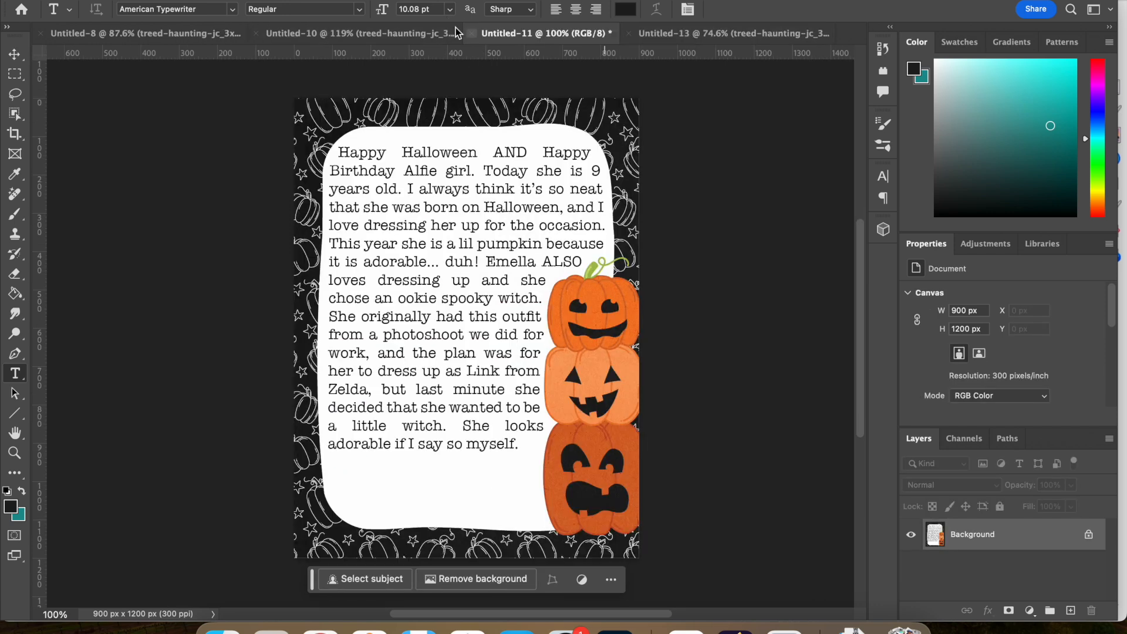
{"action": "left_click", "coordinate": [429, 34]}
{"action": "scroll", "coordinate": [488, 348], "scroll_direction": "up", "scroll_amount": 3}
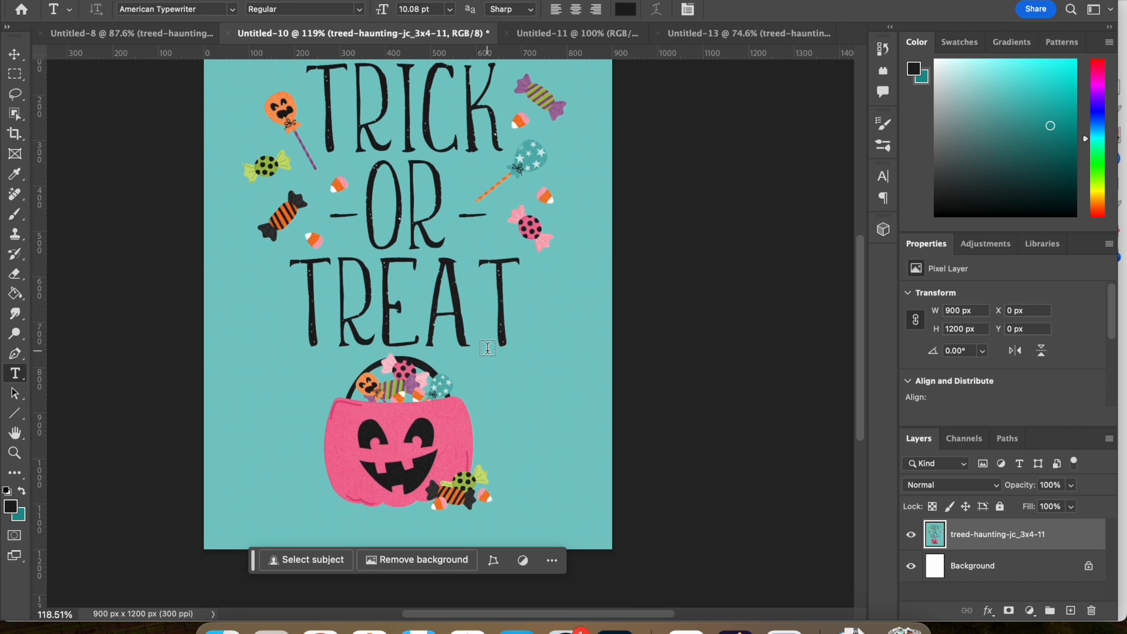